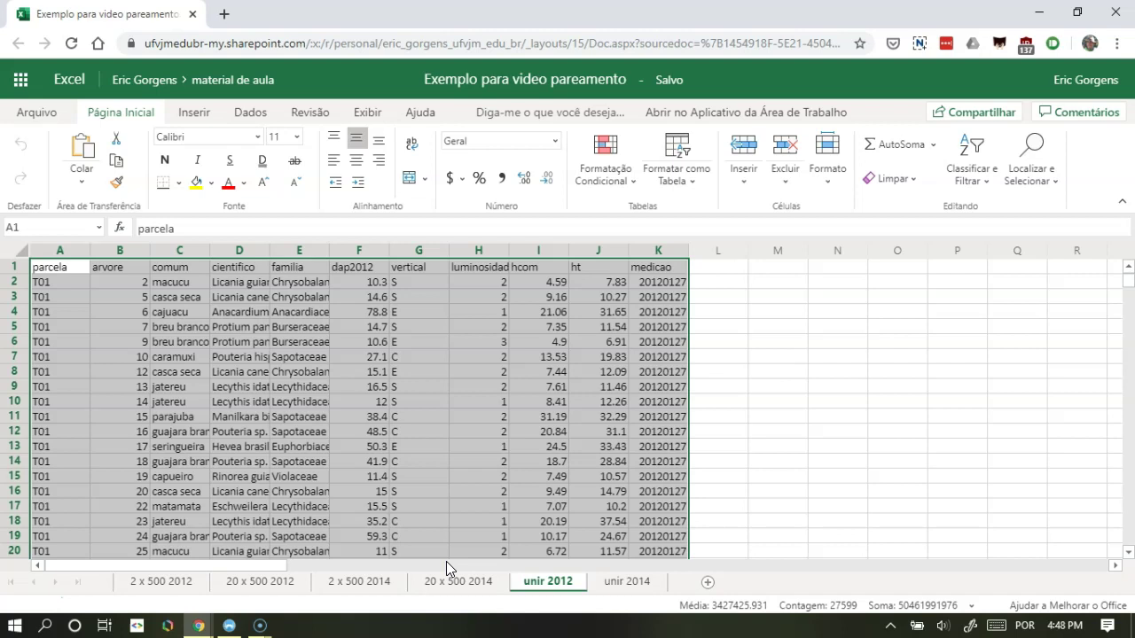
Step: Compare the tree data columns on the unir 2012 and unir 2014 sheets
left_click(627, 582)
left_click(555, 583)
left_click(367, 449)
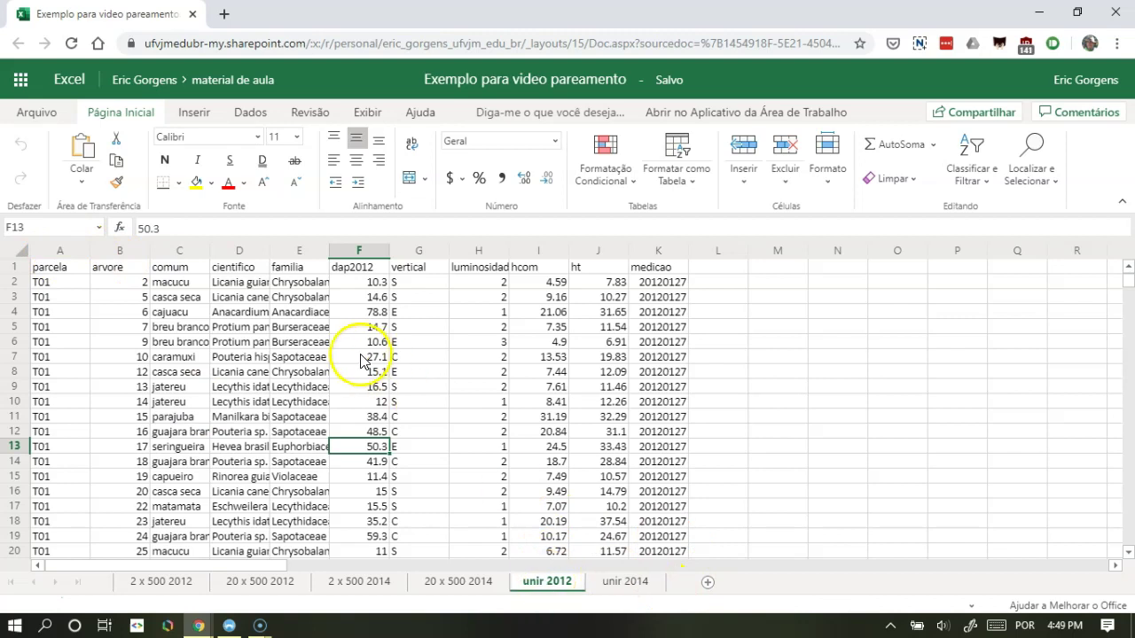
left_click(640, 585)
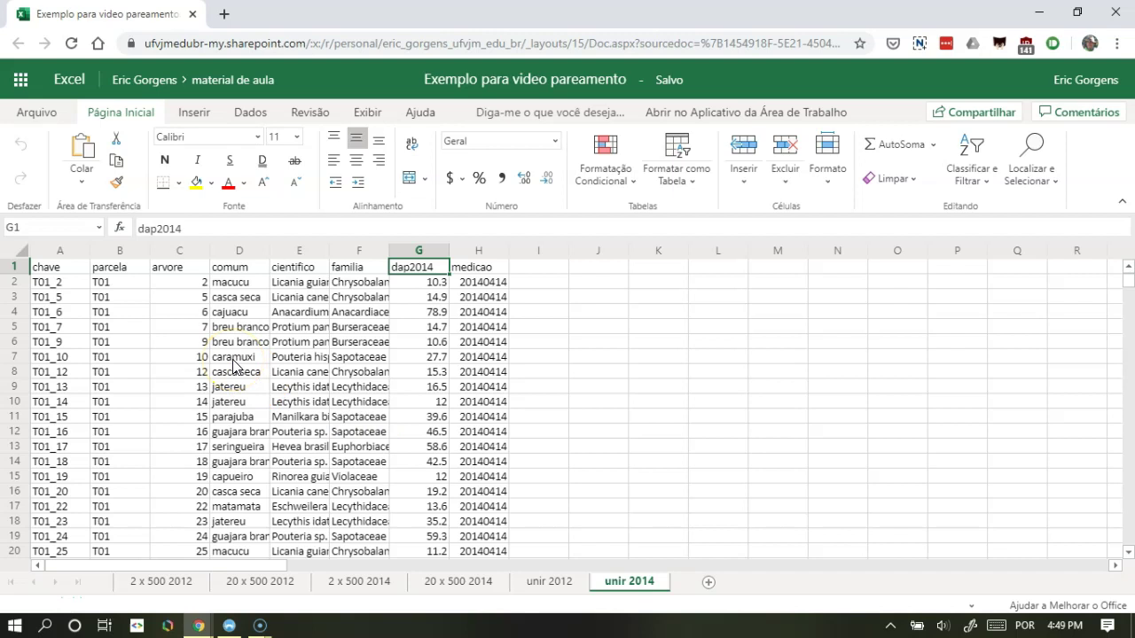
Step: Add a new sheet, place it after unir 2014 and rename it unidas
left_click(554, 581)
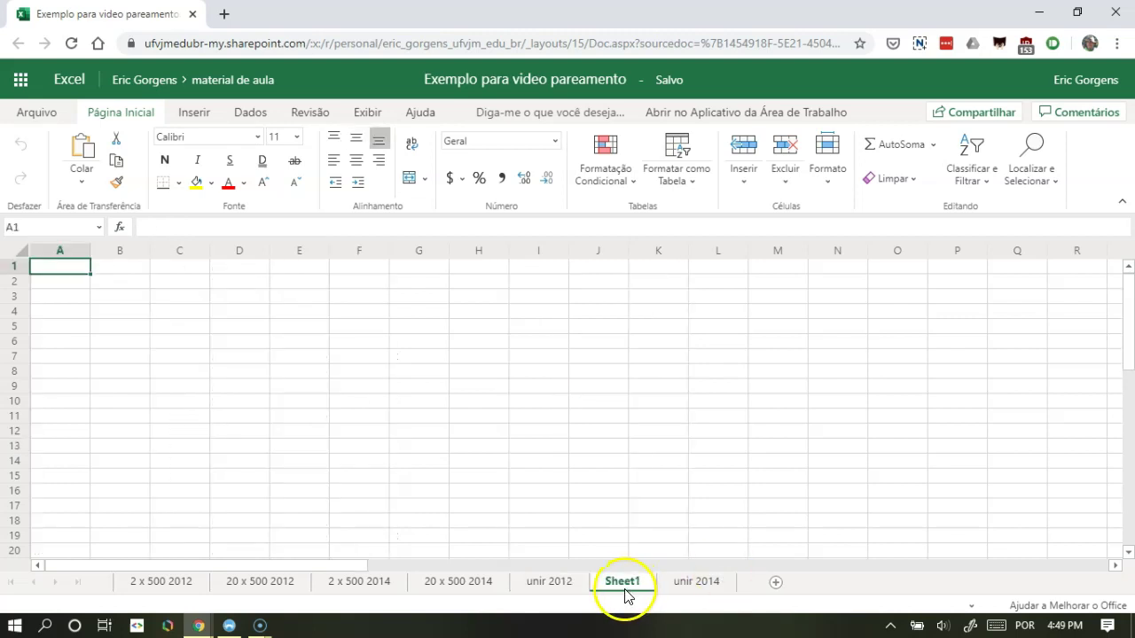
left_click_drag(624, 581, 739, 580)
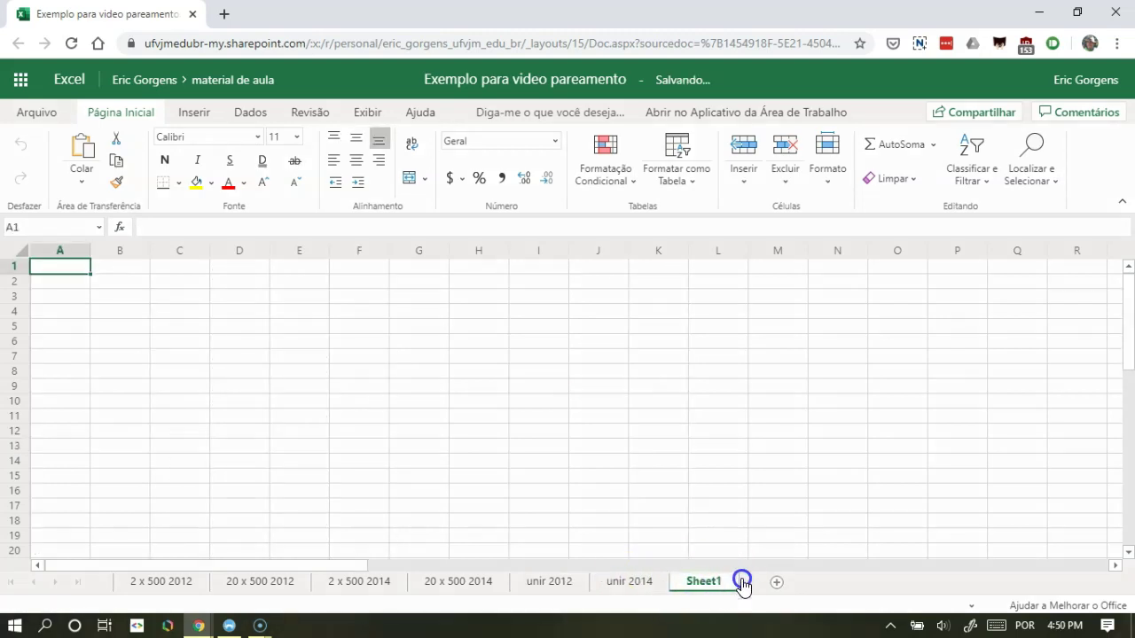
double_click(700, 580)
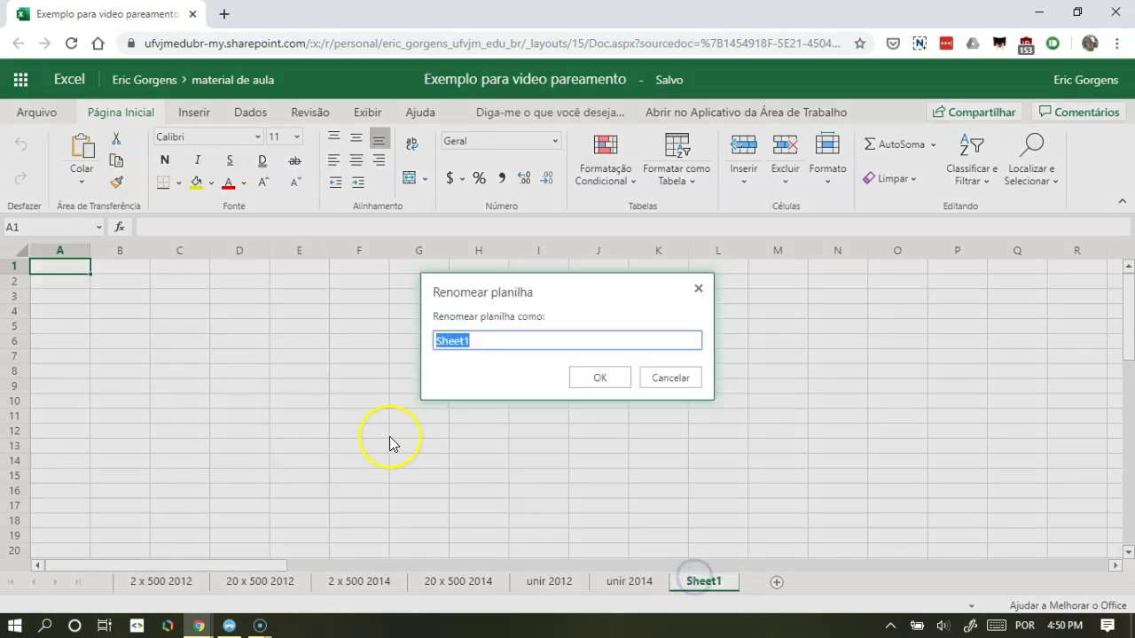
type("unidas")
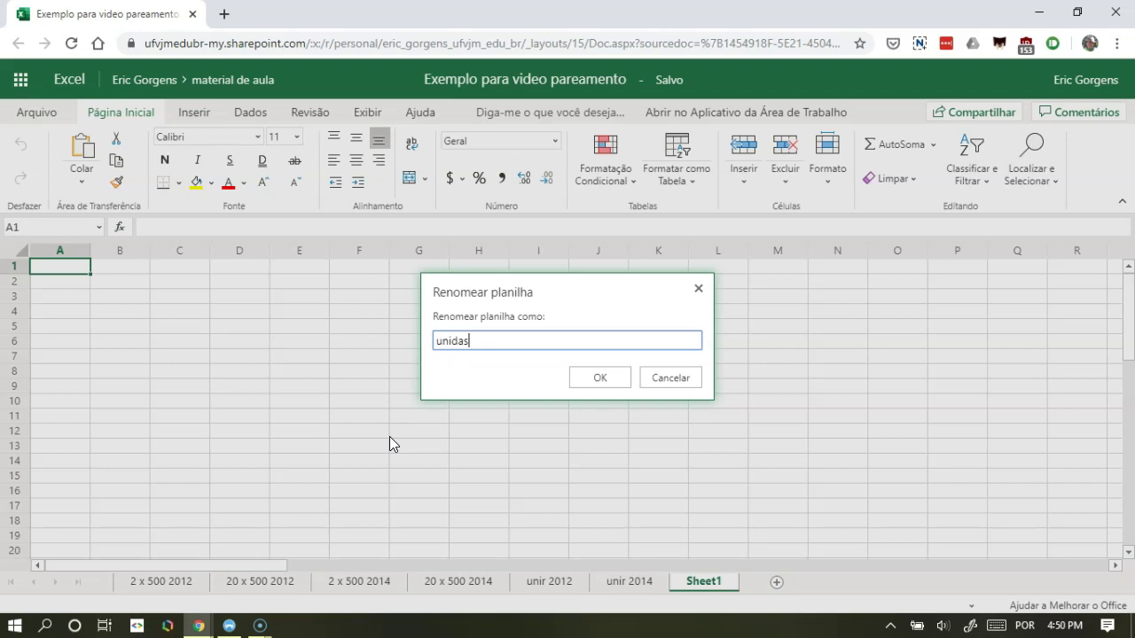
key("Return")
Step: Copy the whole data table from the unir 2012 sheet into the unidas sheet, starting at cell A1
left_click(562, 582)
left_click(55, 272)
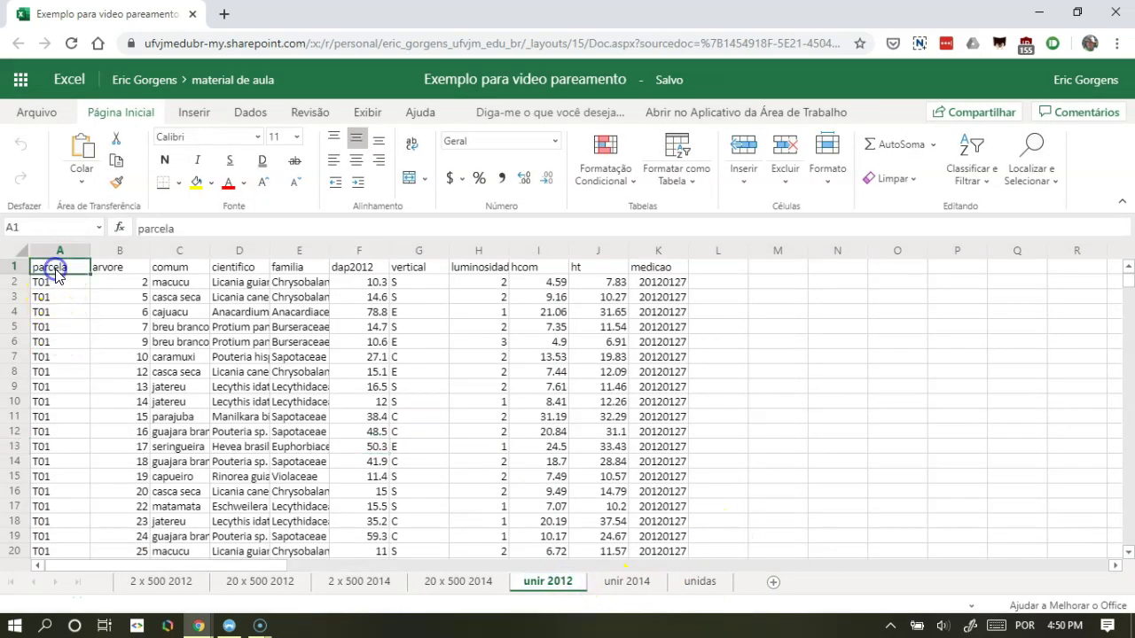
key("ctrl+shift+Down")
key("ctrl+shift+Right")
key("ctrl+c")
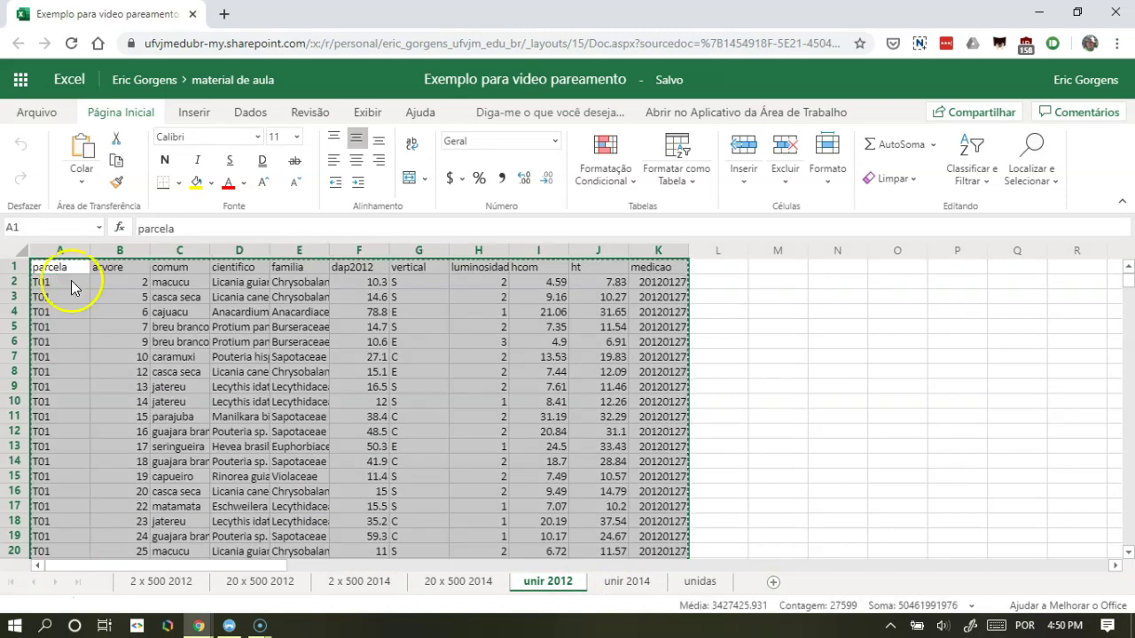
left_click(705, 582)
key("ctrl+v")
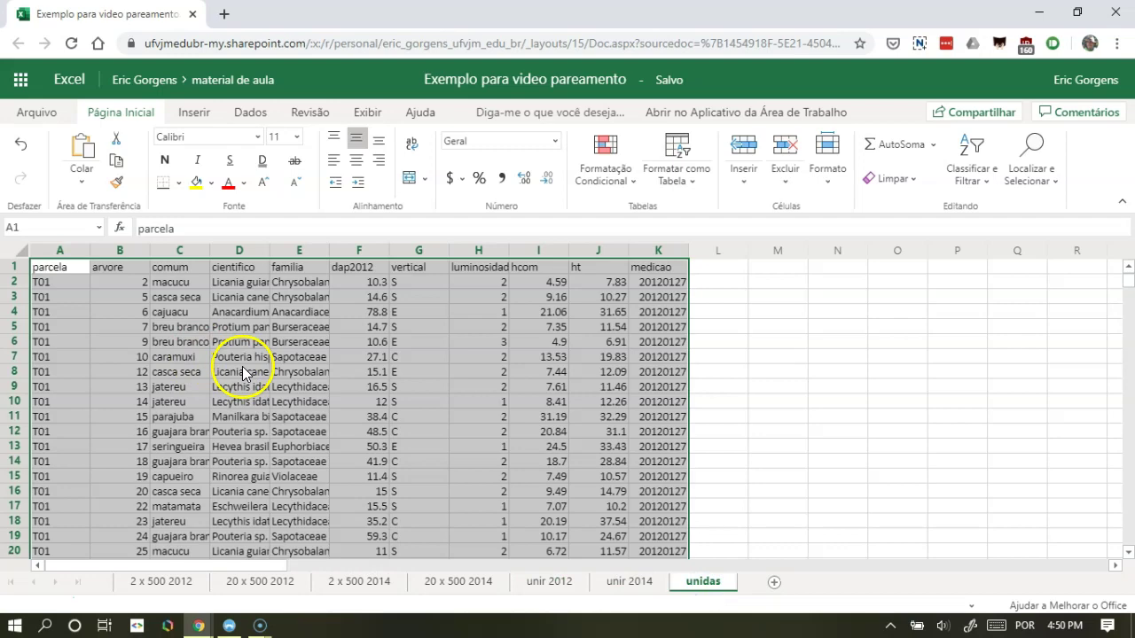
left_click(361, 386)
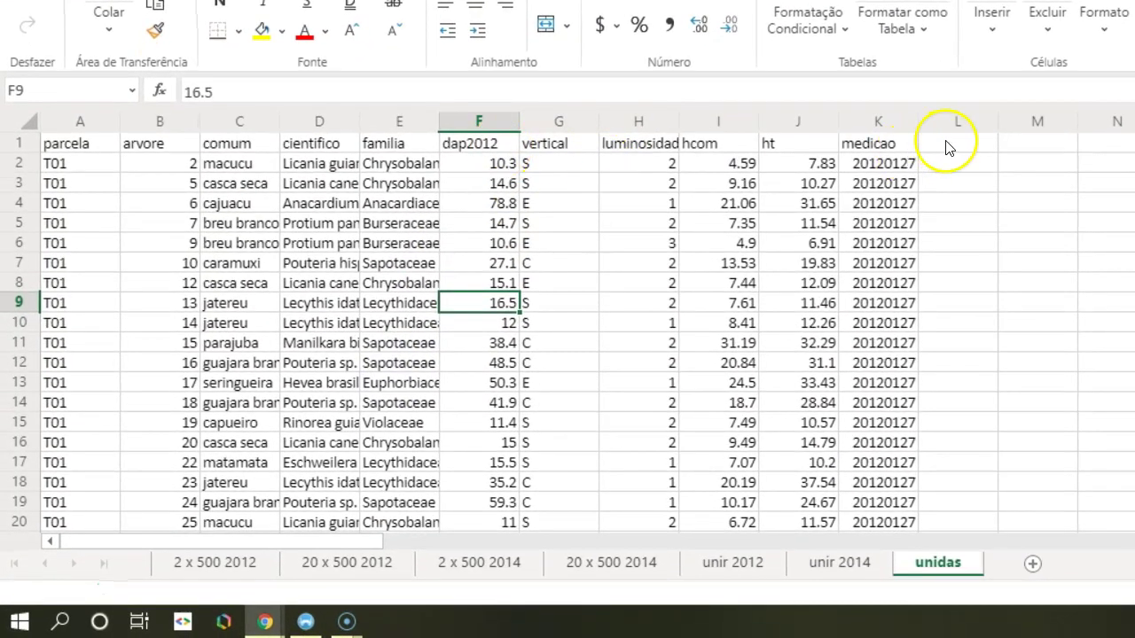
Step: Enter the header dap2014 in cell L1, beside medicao on the unidas sheet
left_click(947, 147)
type("dap")
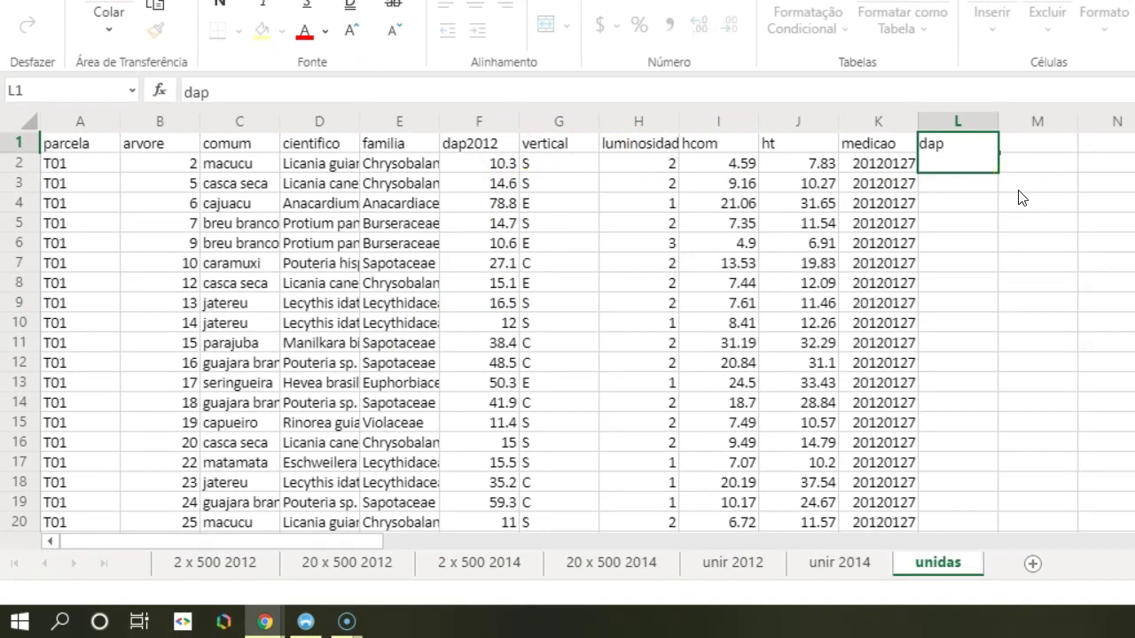
type("2014")
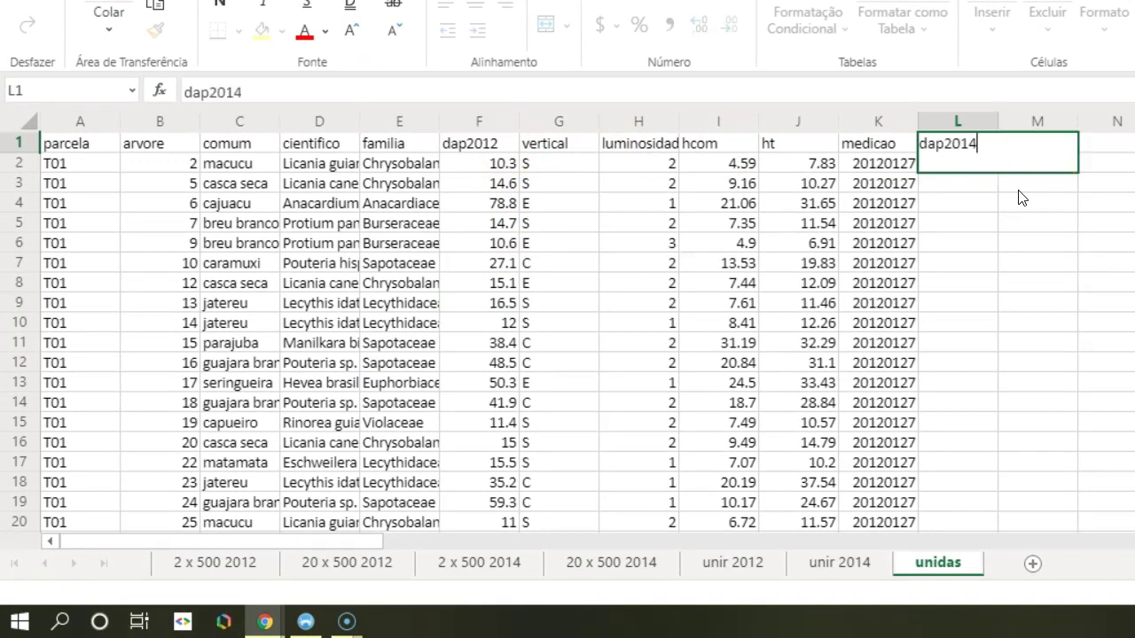
key("Return")
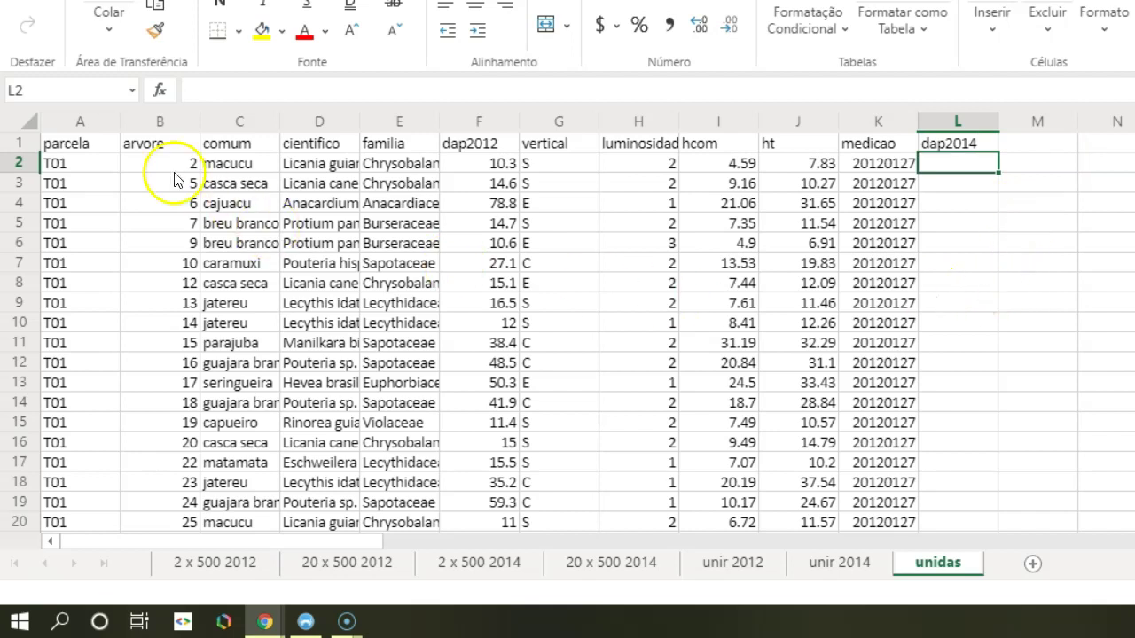
Step: Insert a blank column before parcela on the unidas sheet and give it the header chave
right_click(78, 121)
left_click(169, 306)
left_click(85, 141)
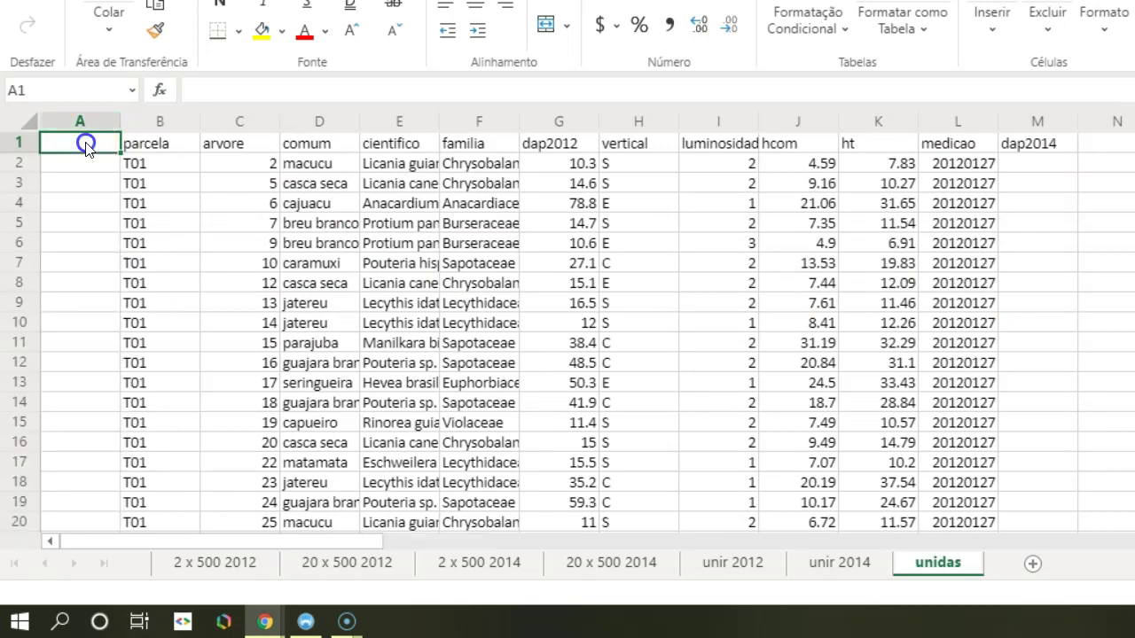
type("chave")
key("Return")
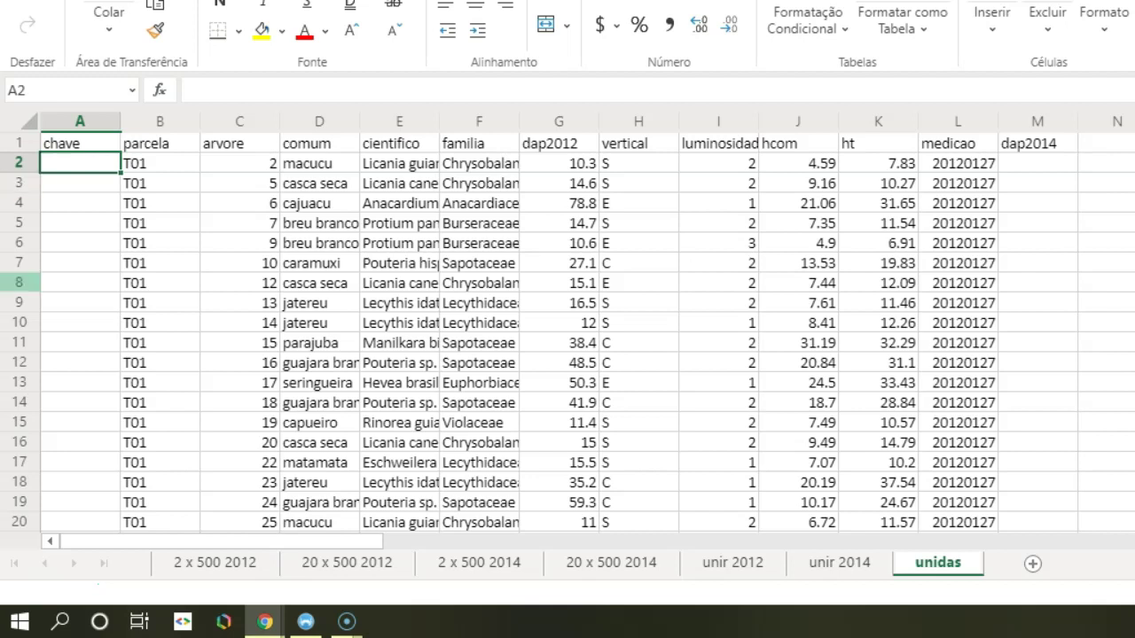
Step: Enter =CONCAT(B2,"_",C2) in cell A2 of the unidas sheet to join parcela and arvore into a key
left_click(79, 183)
left_click(81, 161)
type("=")
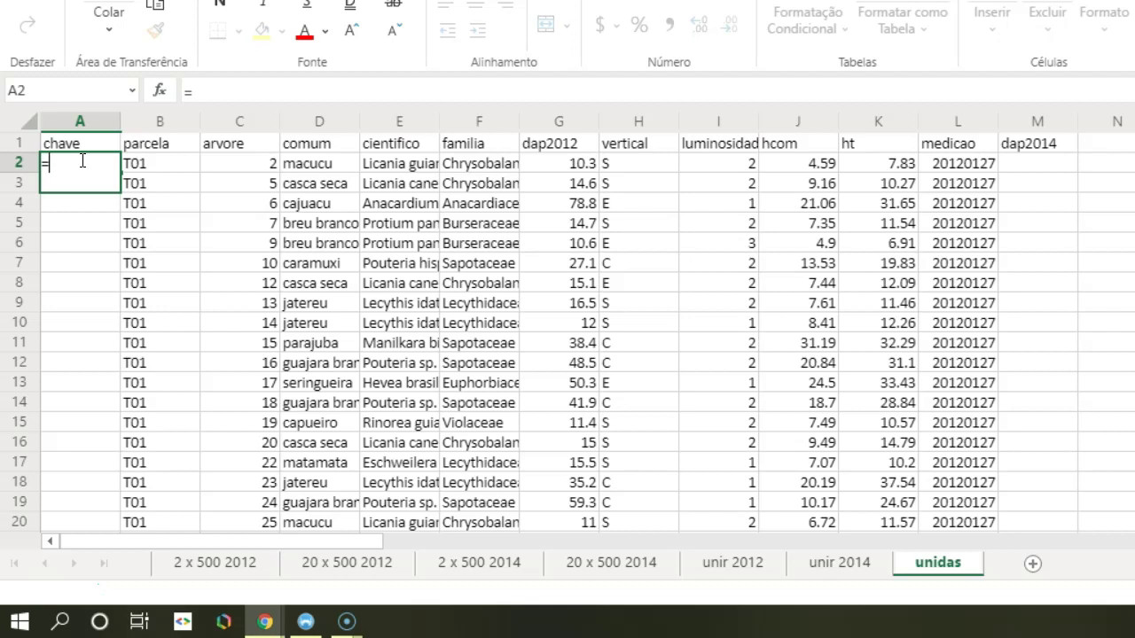
type("concat(B2")
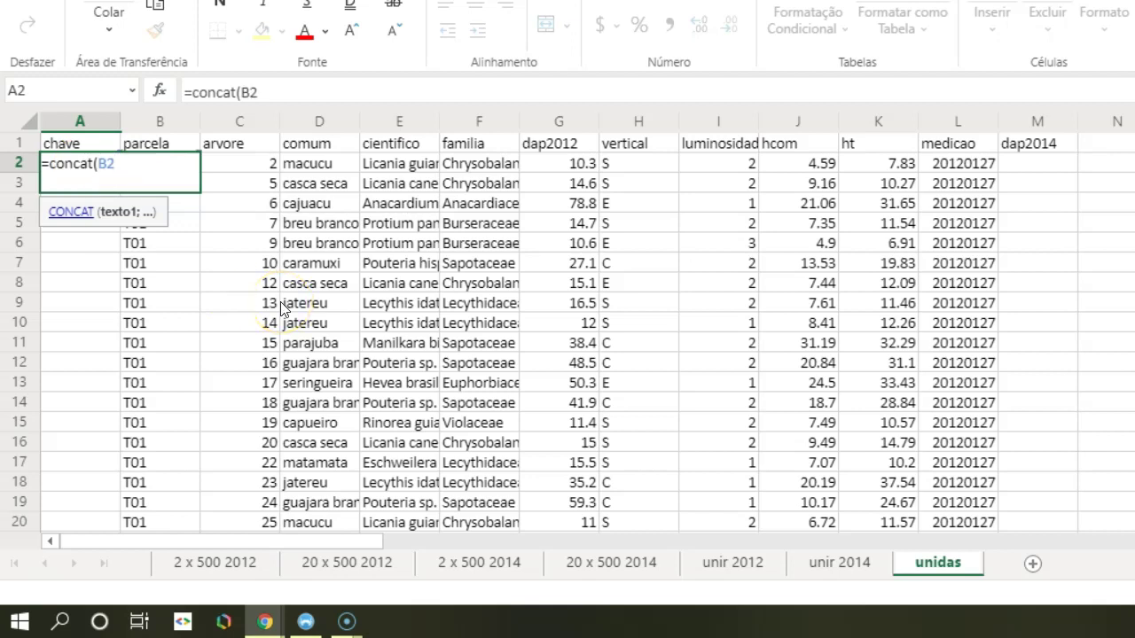
type(",_")
key("BackSpace")
type("\"_\"")
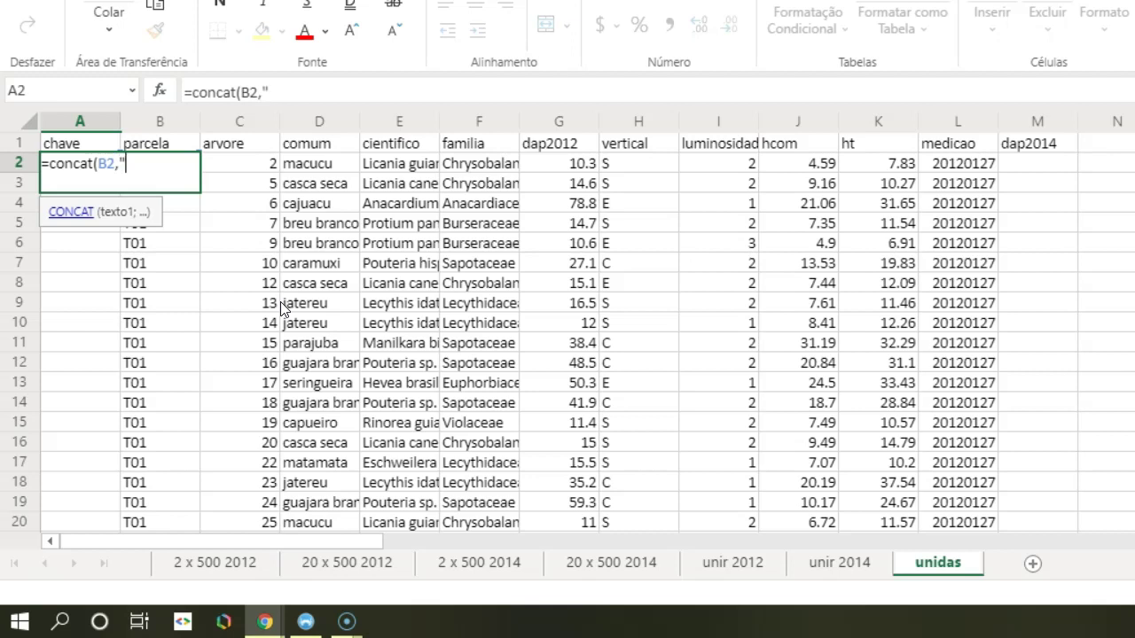
type(",")
key("Right")
key("Right")
key("Right")
key("Left")
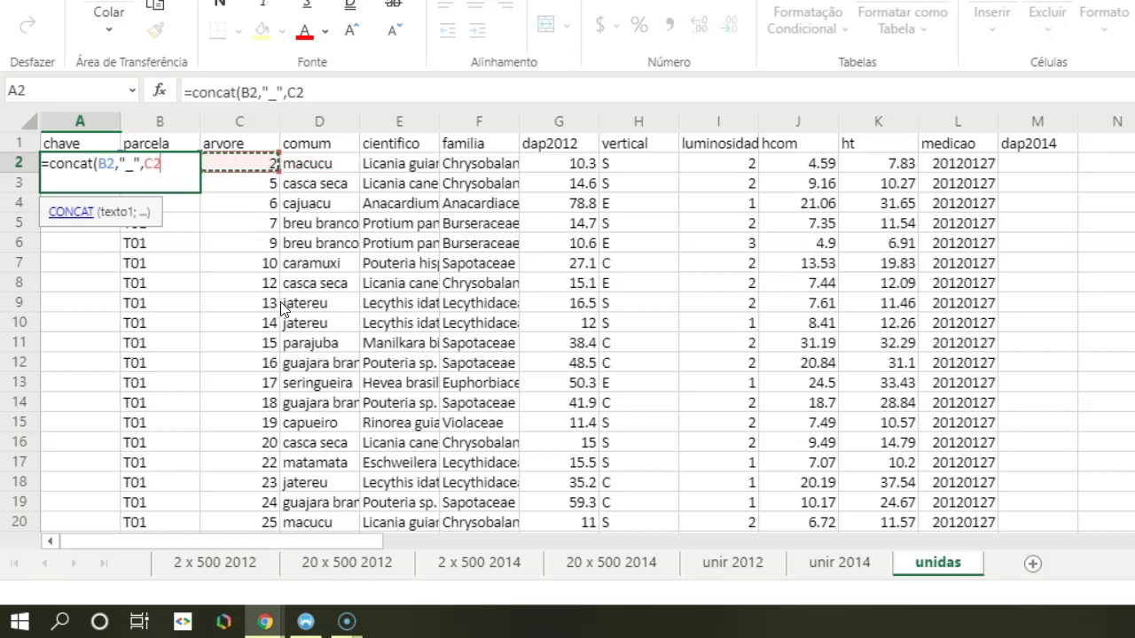
type(")")
key("Return")
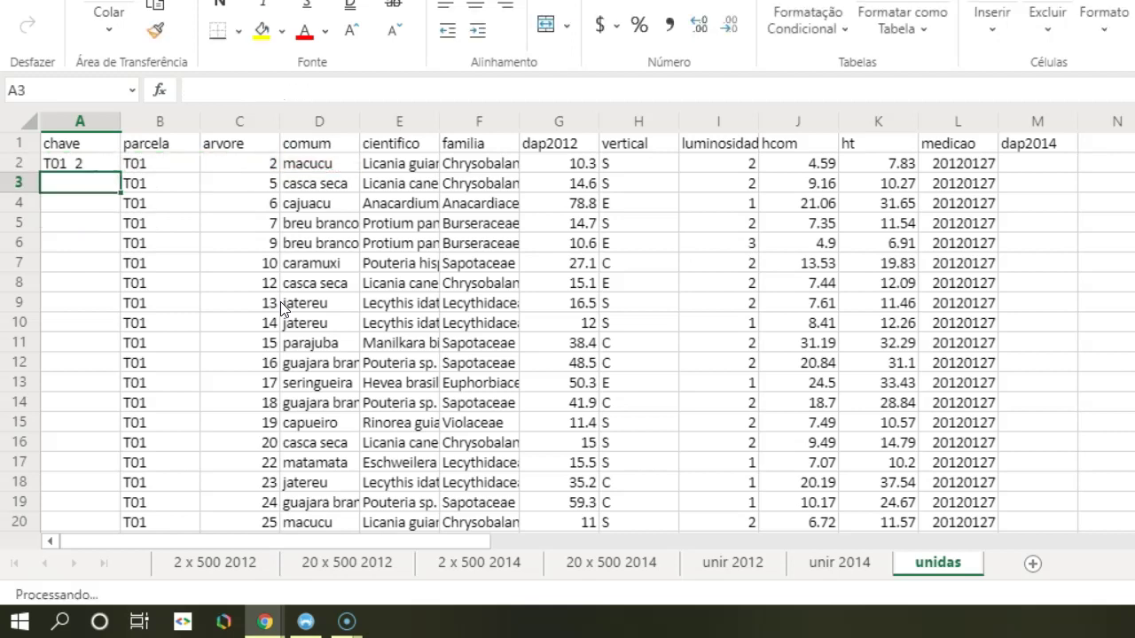
Step: Fill the CONCAT formula down the chave column and widen the cientifico column to fit the species names
left_click(93, 164)
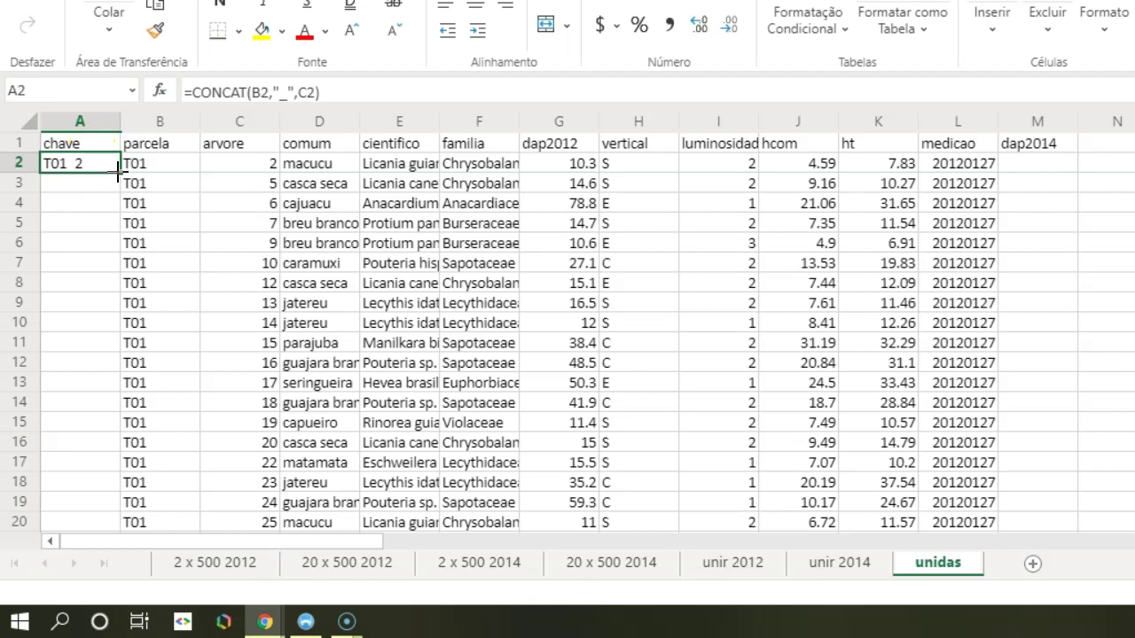
left_click_drag(119, 171, 131, 321)
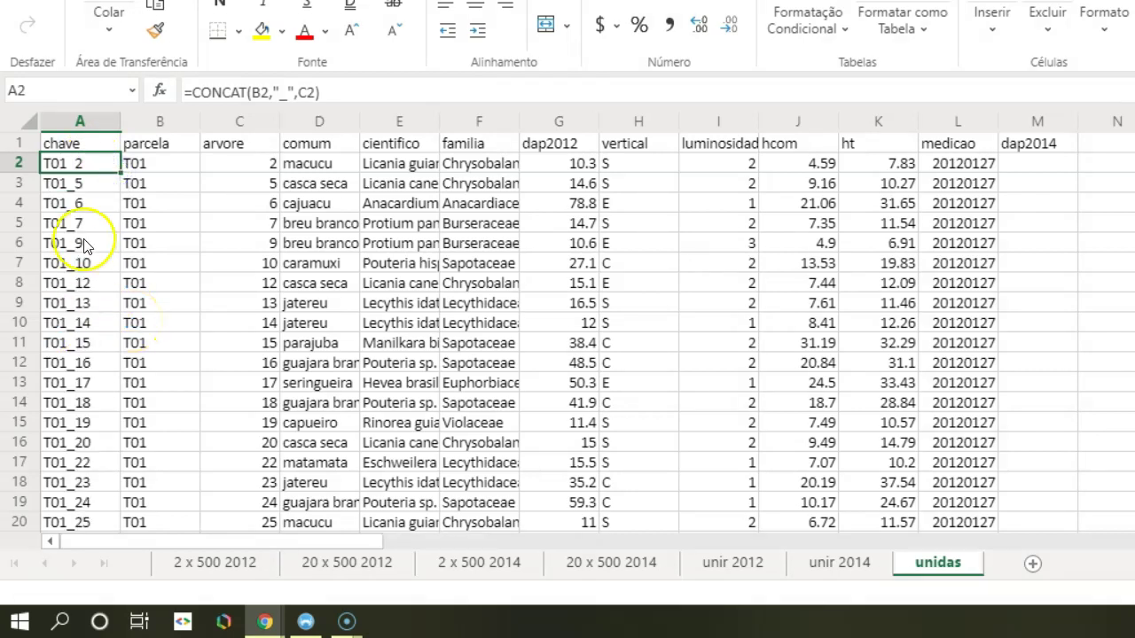
left_click(89, 241)
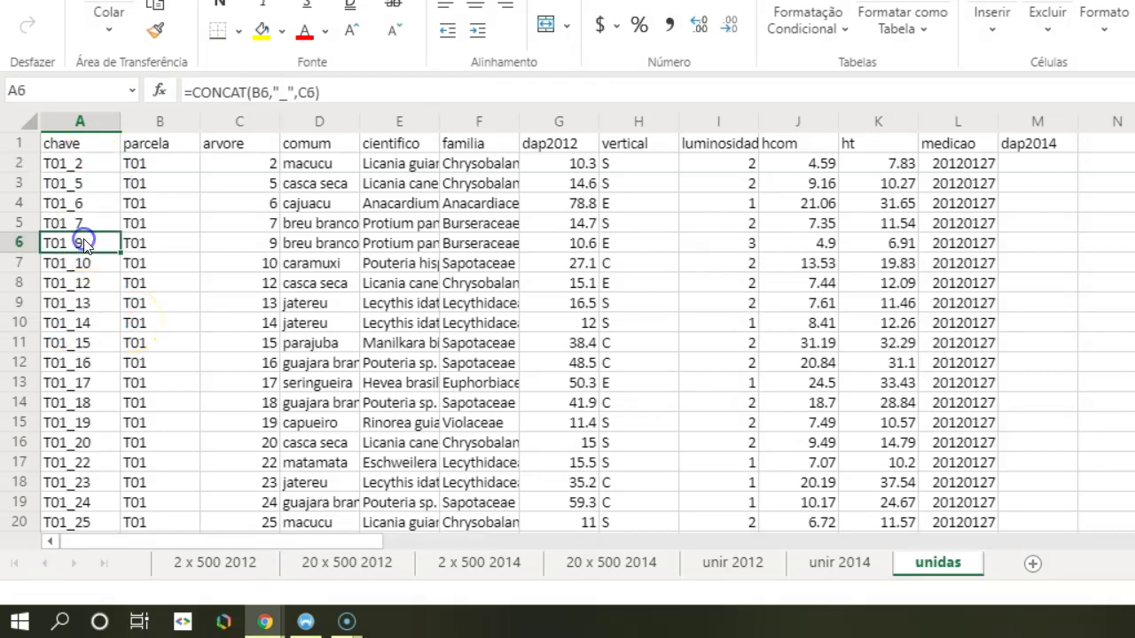
left_click(90, 165)
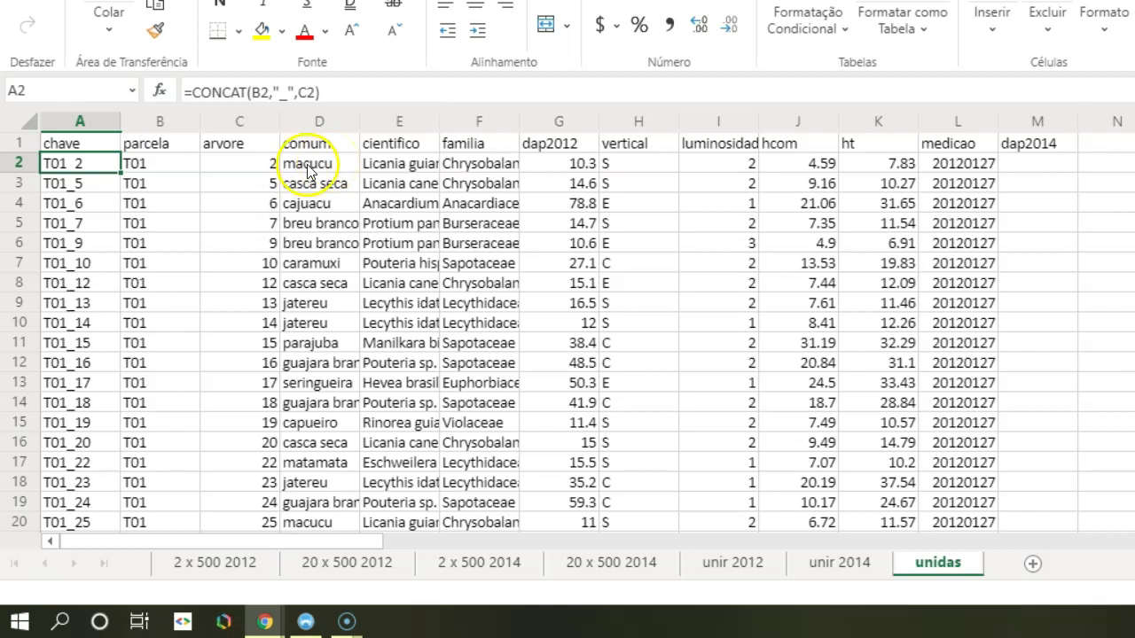
left_click(434, 126)
left_click_drag(439, 119, 504, 116)
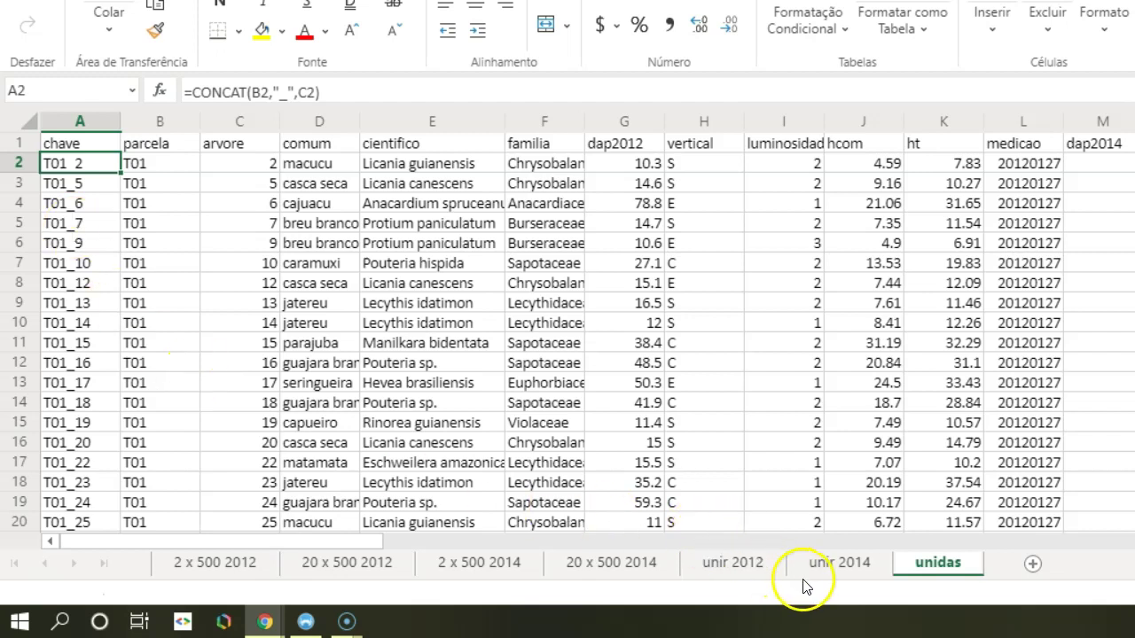
Step: Insert a blank column before parcela on the unir 2014 sheet and give it the header chave
left_click(838, 562)
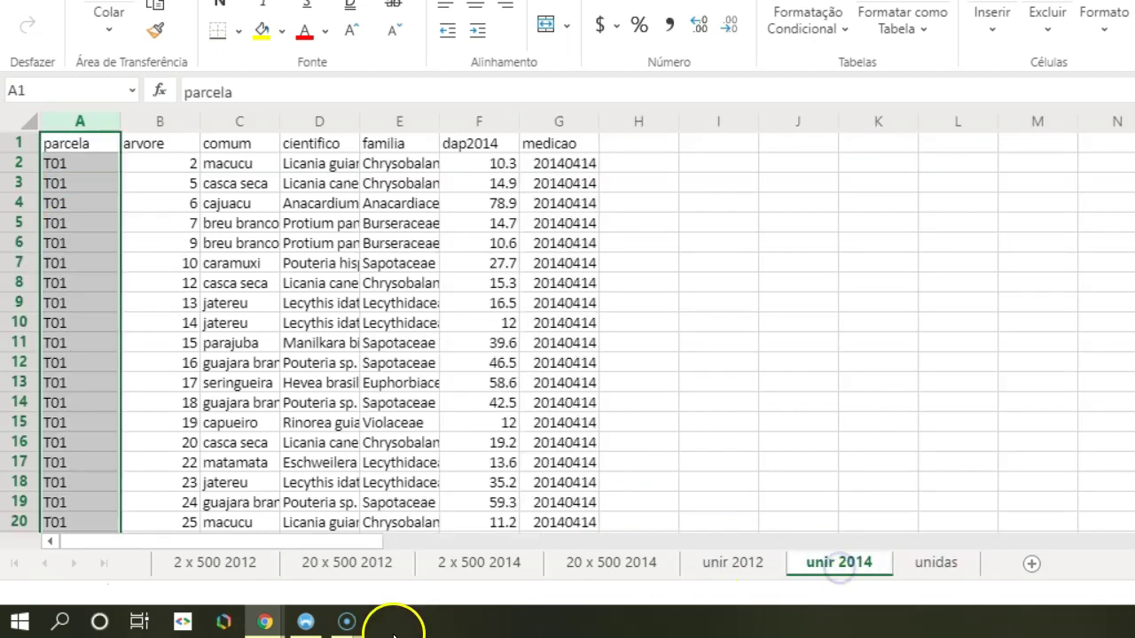
right_click(80, 121)
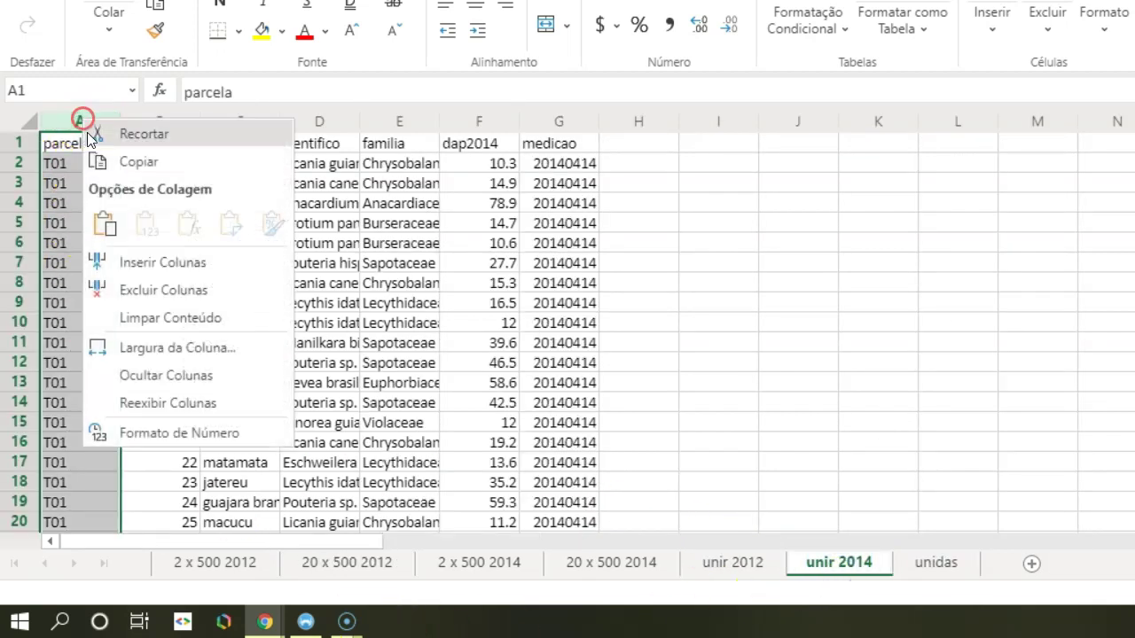
left_click(162, 264)
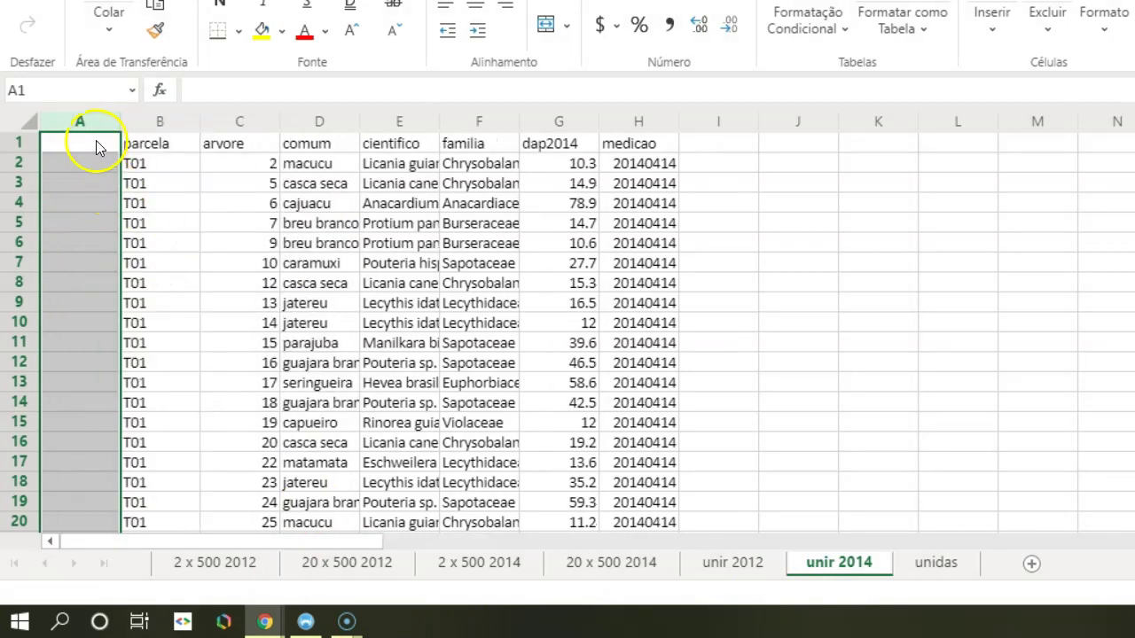
left_click(95, 144)
type("chave")
key("Return")
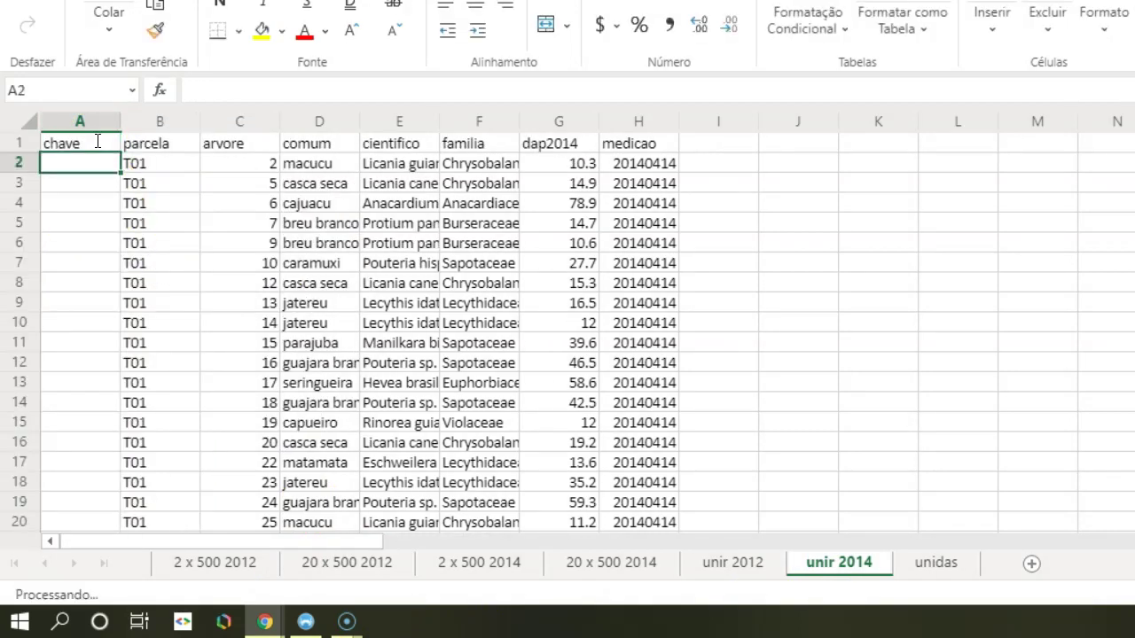
Step: Enter =CONCAT(B2,"_",C2) in cell A2 of the unir 2014 sheet and fill it down the chave column
type("=concat")
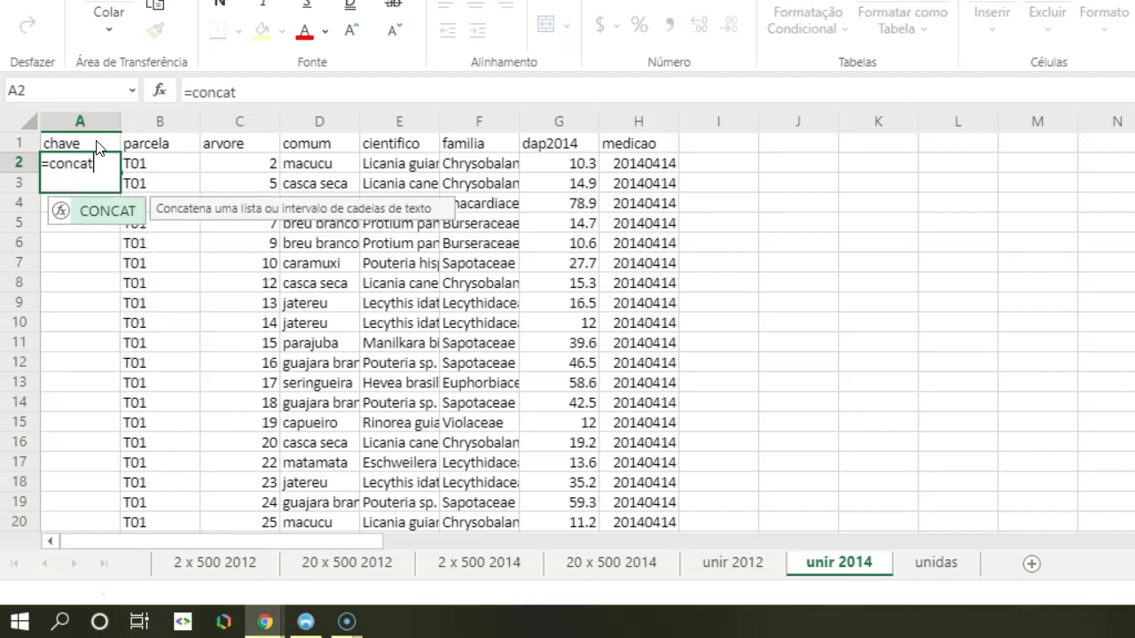
type("(B2,")
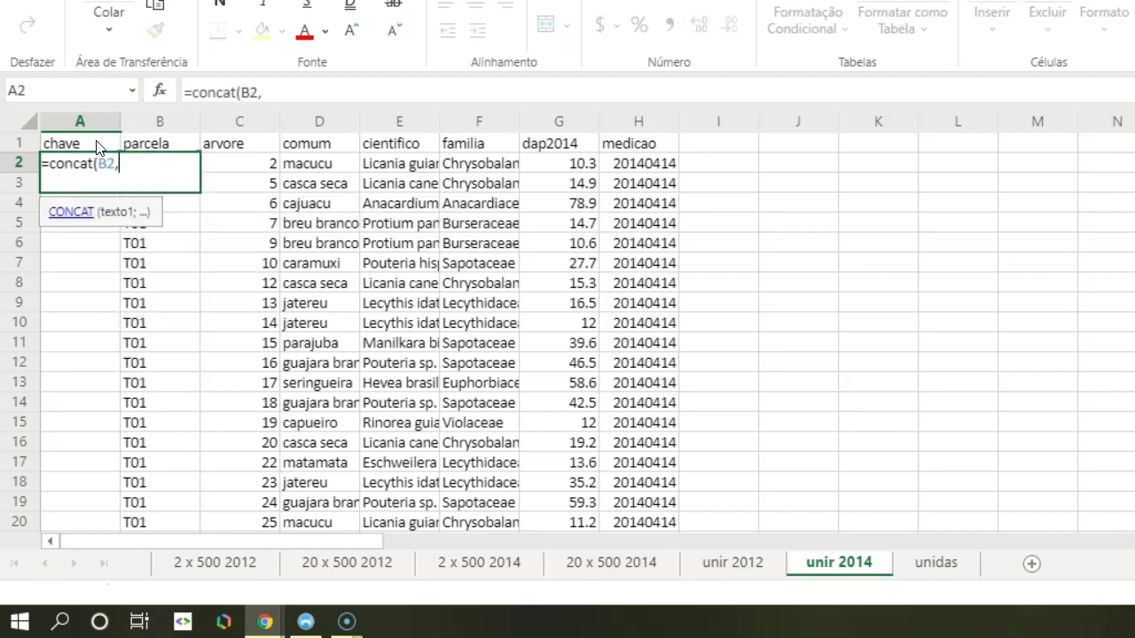
type("\"_\",C2)")
key("Return")
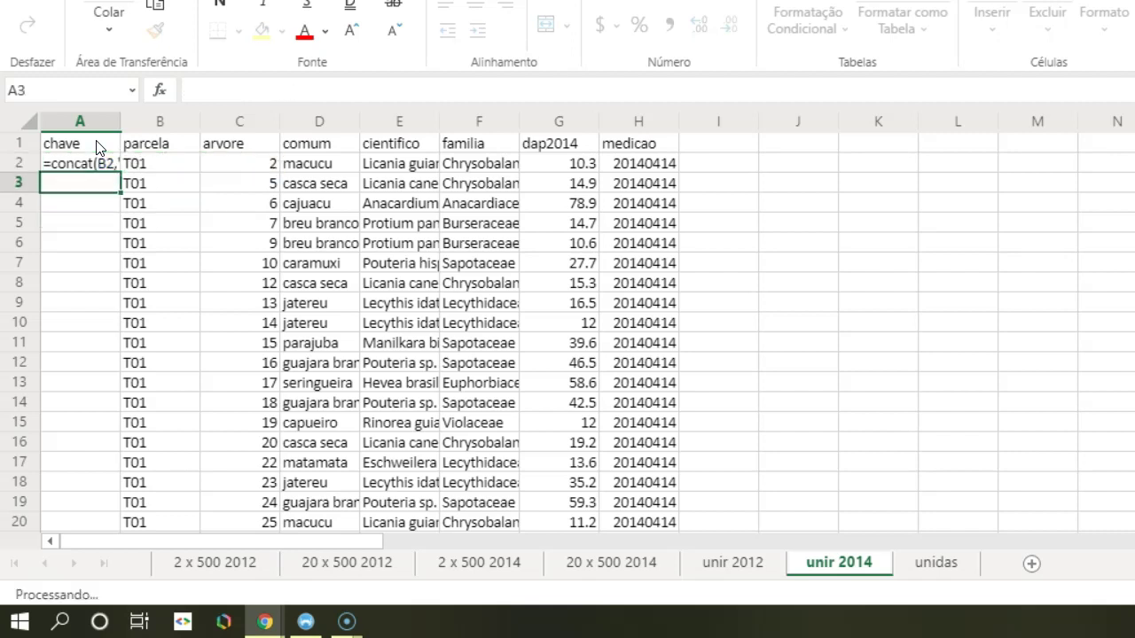
left_click(100, 167)
double_click(120, 172)
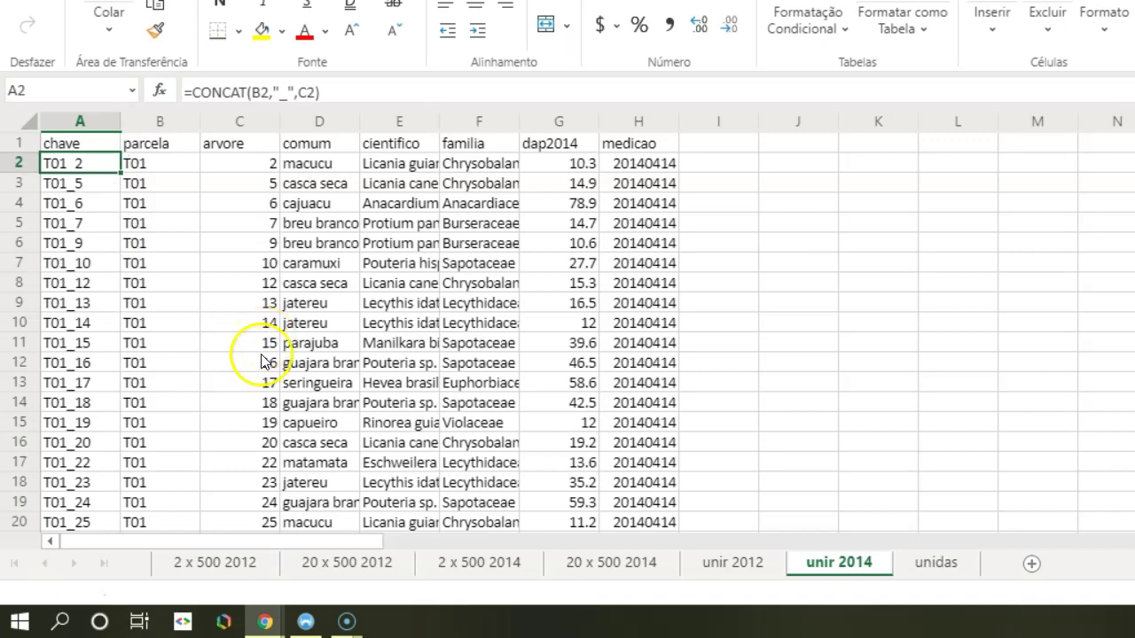
Step: Start a VLOOKUP formula in cell M2 of the unidas sheet with A2 as the lookup value, using a comma as separator
left_click(919, 565)
left_click(1101, 166)
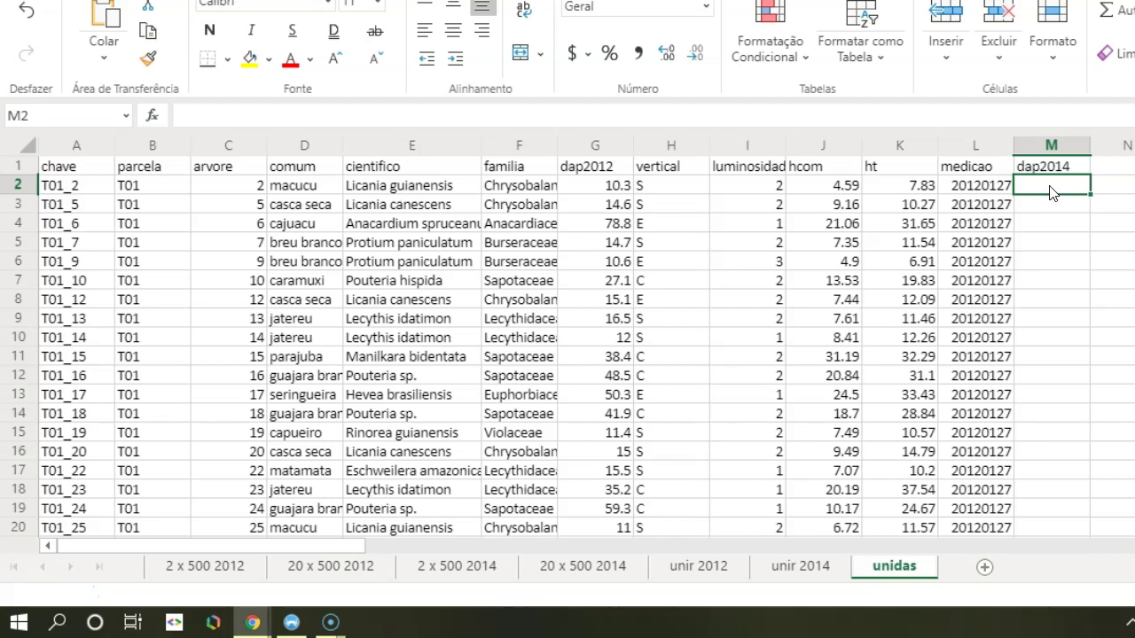
type("vlo")
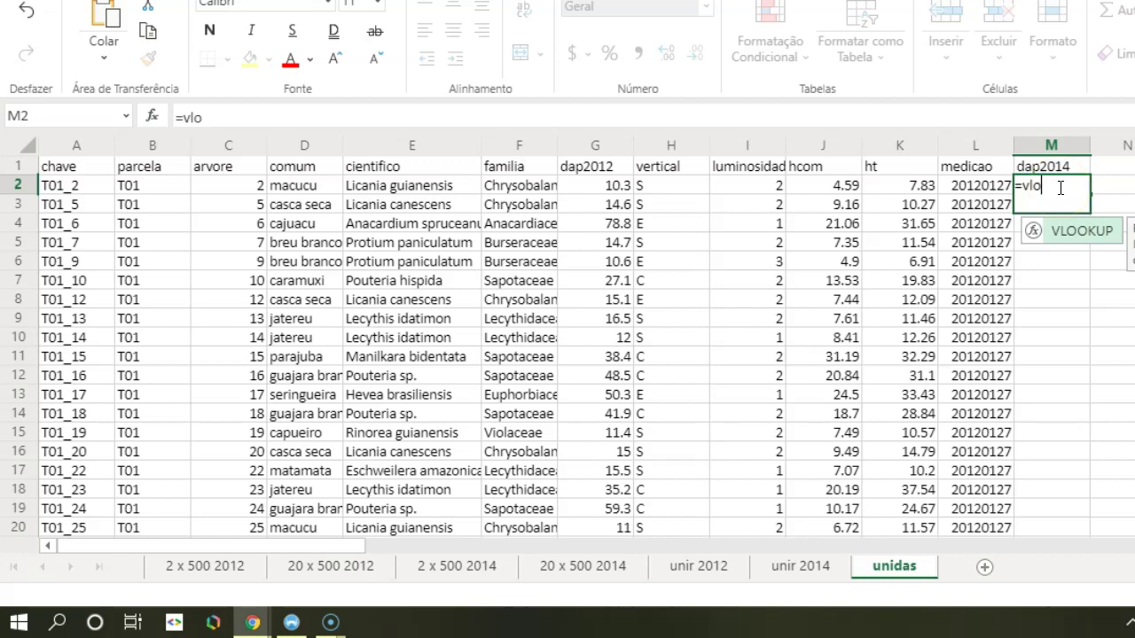
key("Tab")
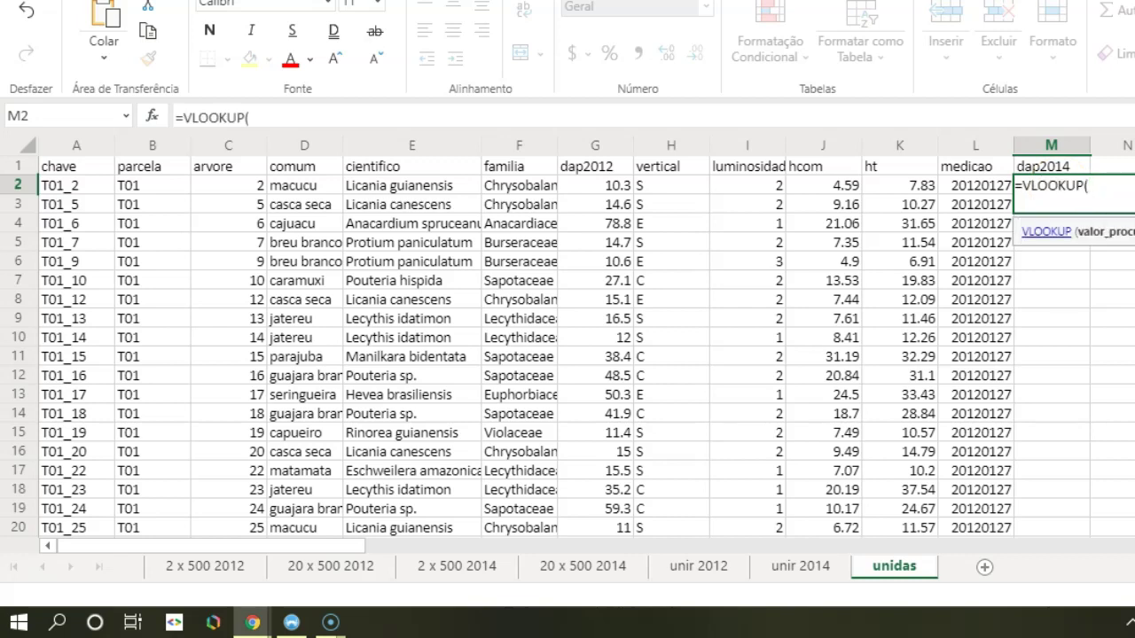
left_click(90, 192)
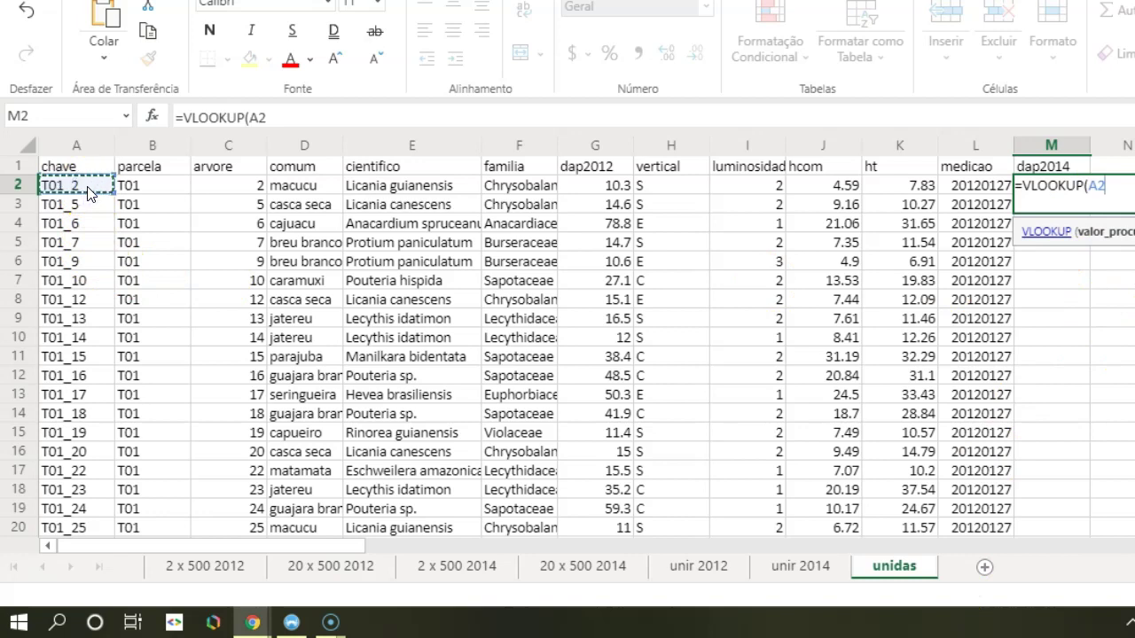
type(";")
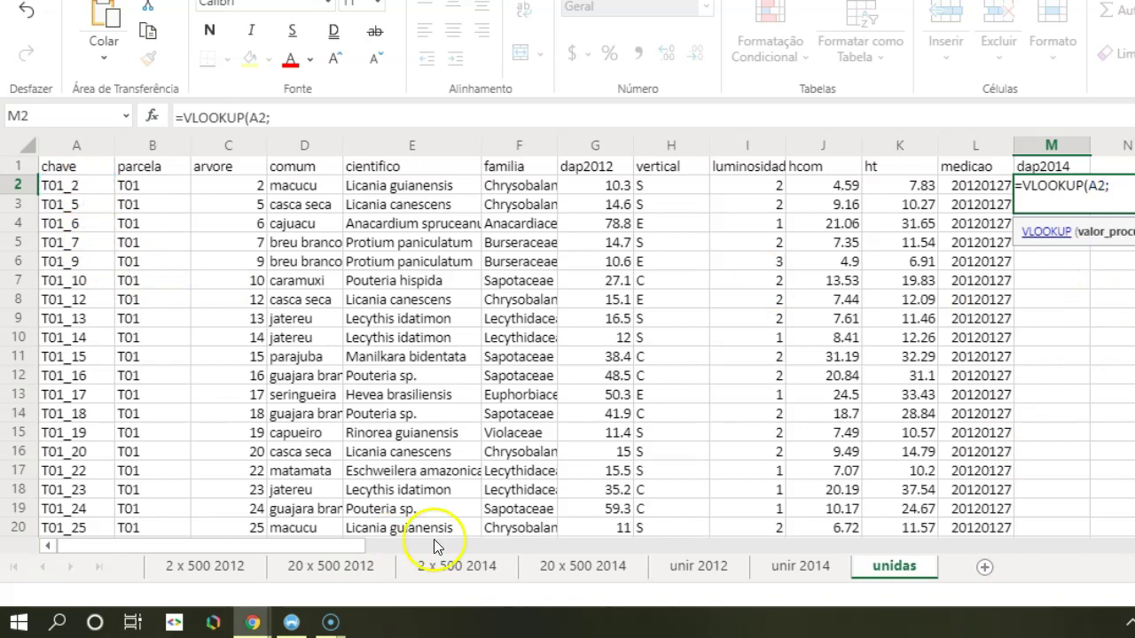
left_click(795, 569)
key("BackSpace")
type(",")
Step: Set the VLOOKUP table range in M2 to A2:L2509 of the unir 2014 sheet
left_click(801, 567)
mouse_move(79, 185)
left_mouse_down()
mouse_move(167, 243)
mouse_move(515, 411)
mouse_move(606, 519)
mouse_move(607, 567)
left_mouse_up()
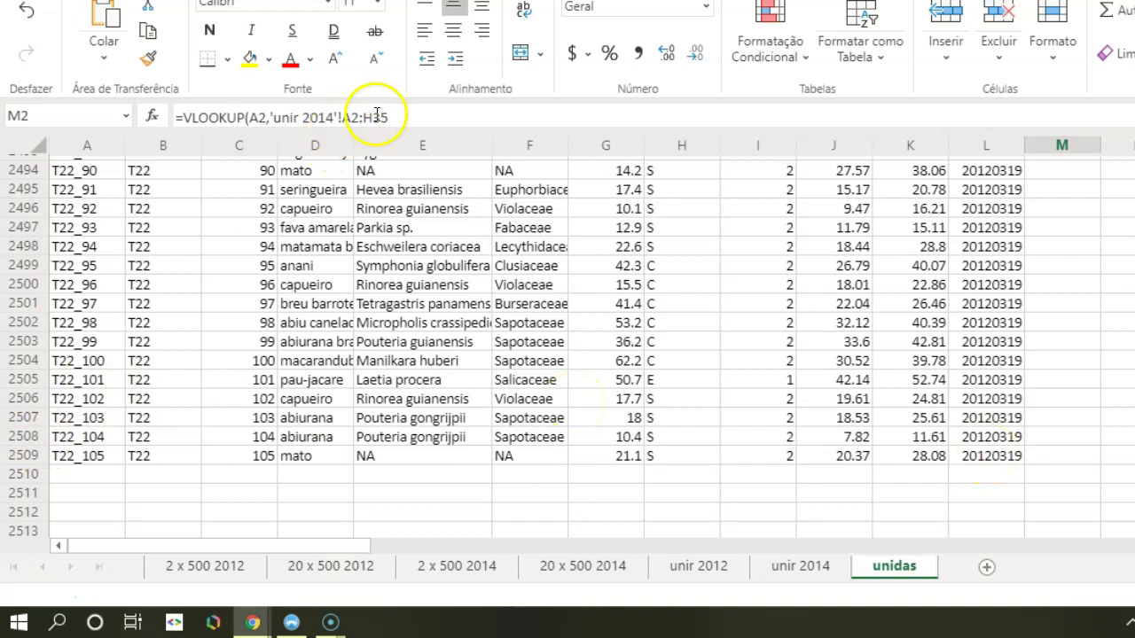
left_click_drag(362, 117, 372, 118)
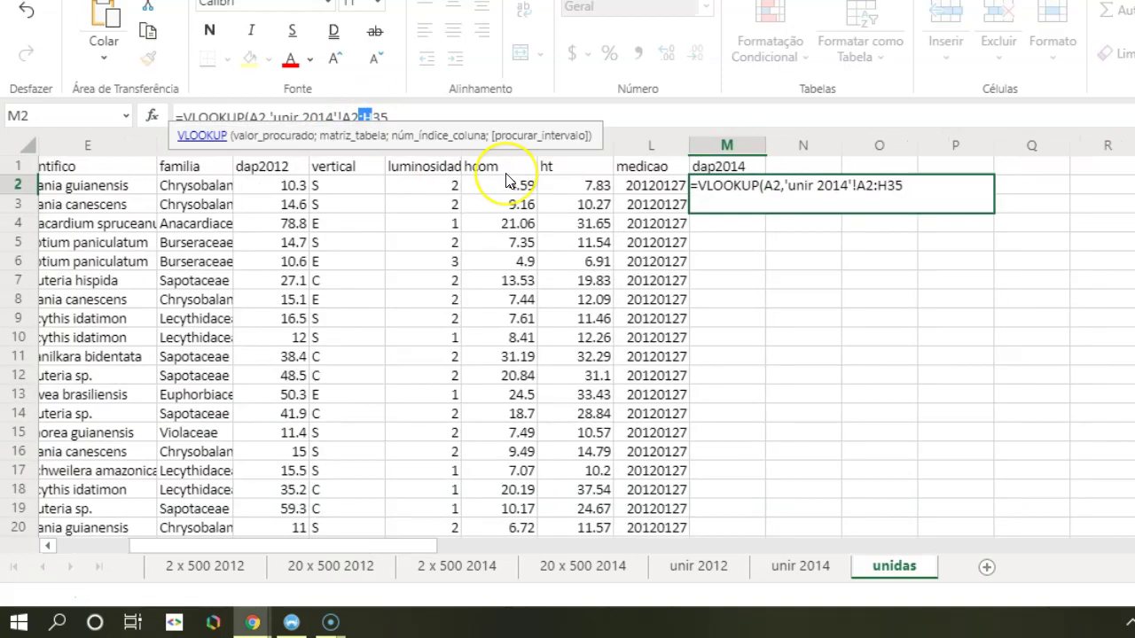
type("L25")
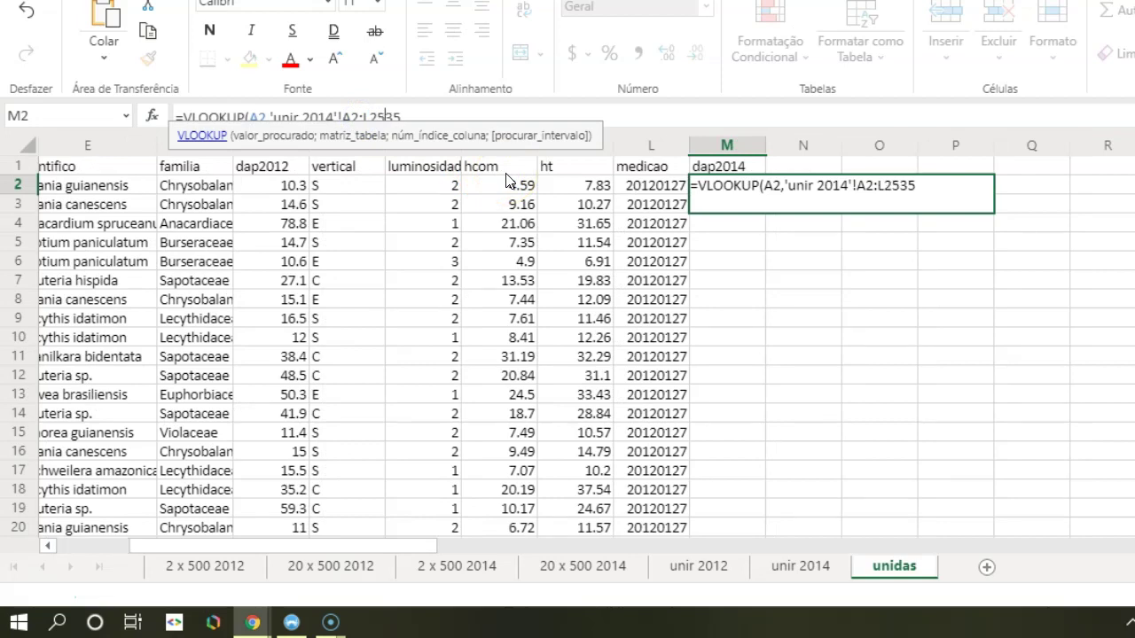
type("09")
Step: Make both ends of the VLOOKUP table range absolute, as $A$2:$L$2509
left_click(351, 116)
key("F4")
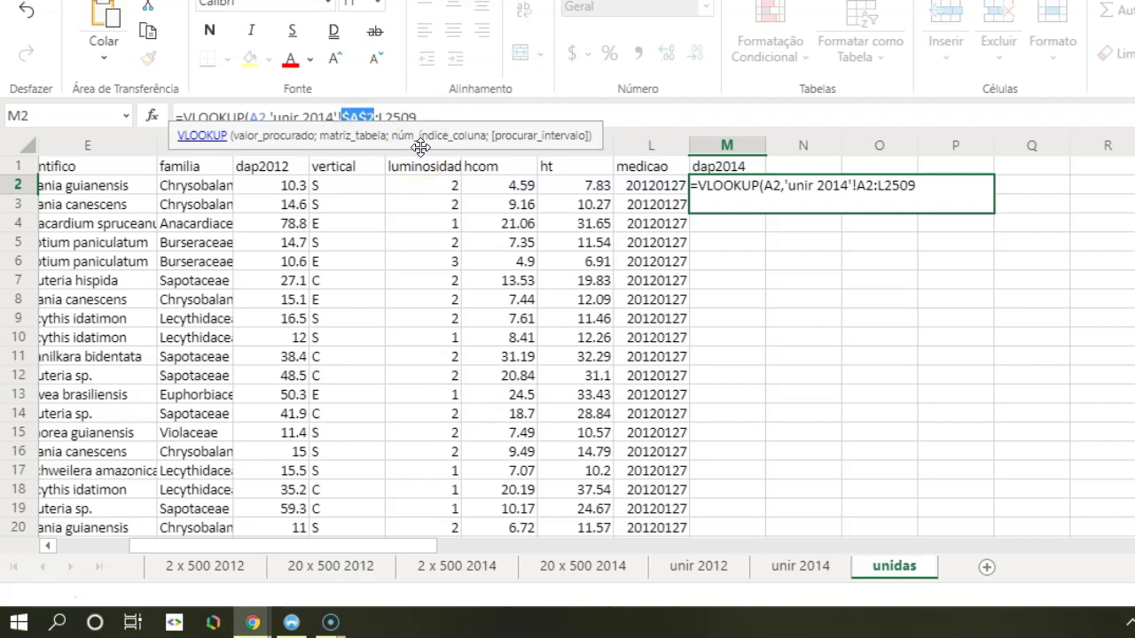
left_click(407, 117)
key("F4")
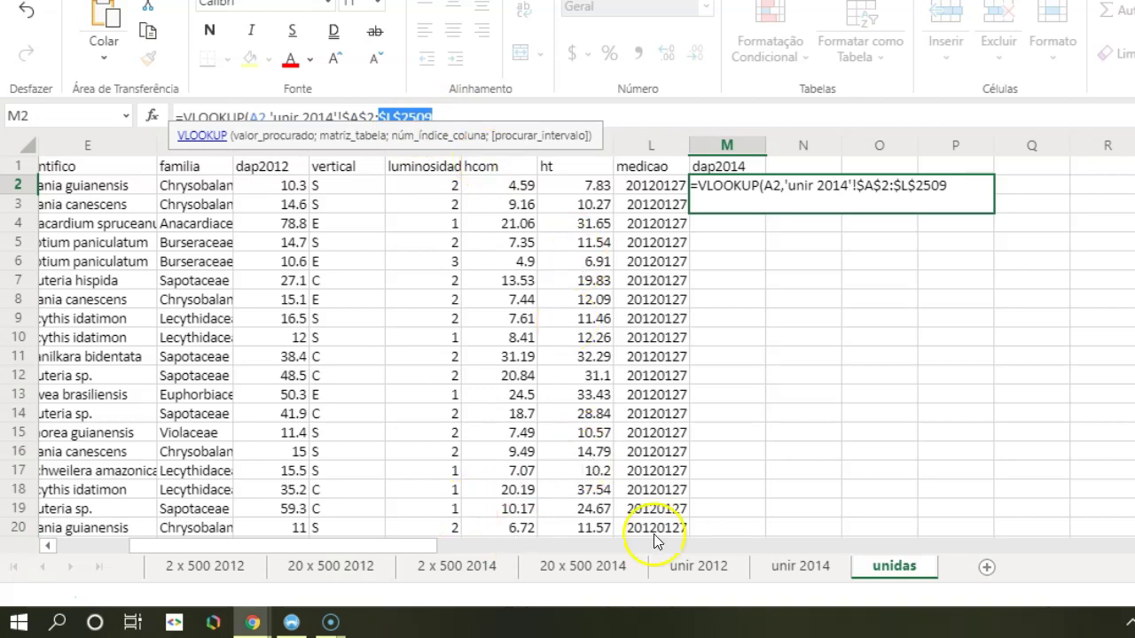
Step: Complete the VLOOKUP in M2 with column index 7 for dap2014 and FALSE for exact matching
left_click(744, 549)
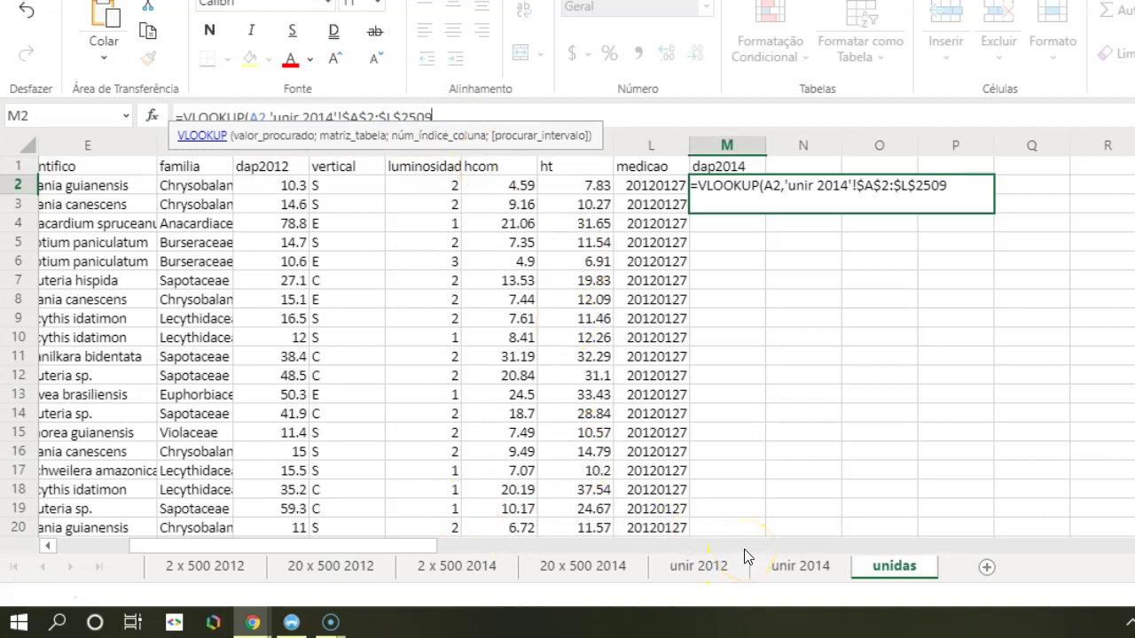
type(",")
left_click(797, 572)
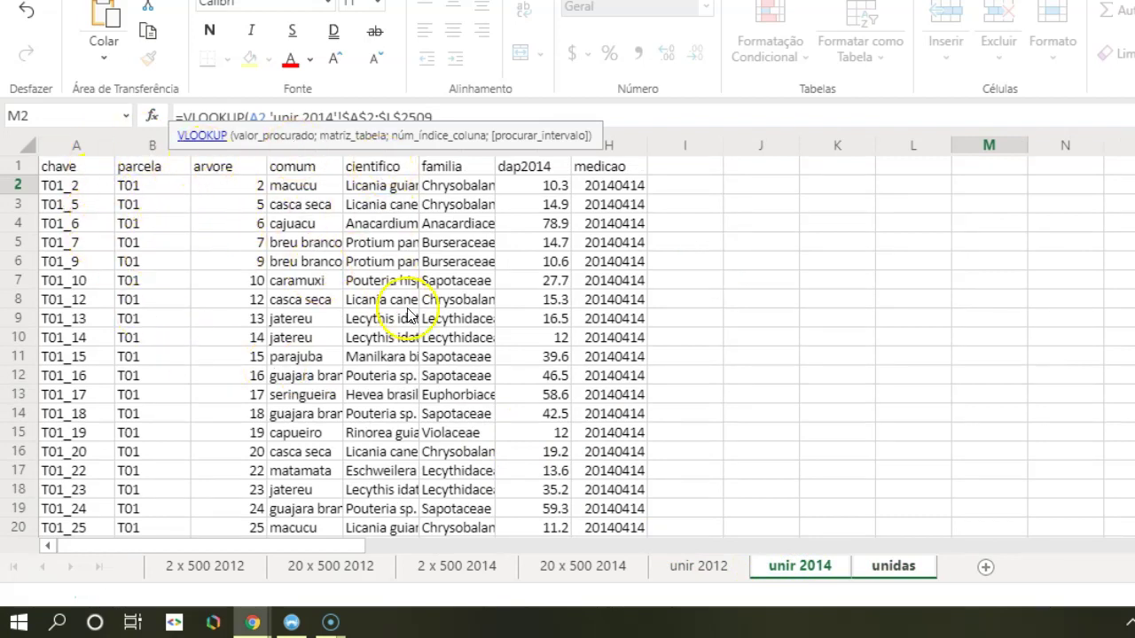
left_click(458, 114)
type(",7,f")
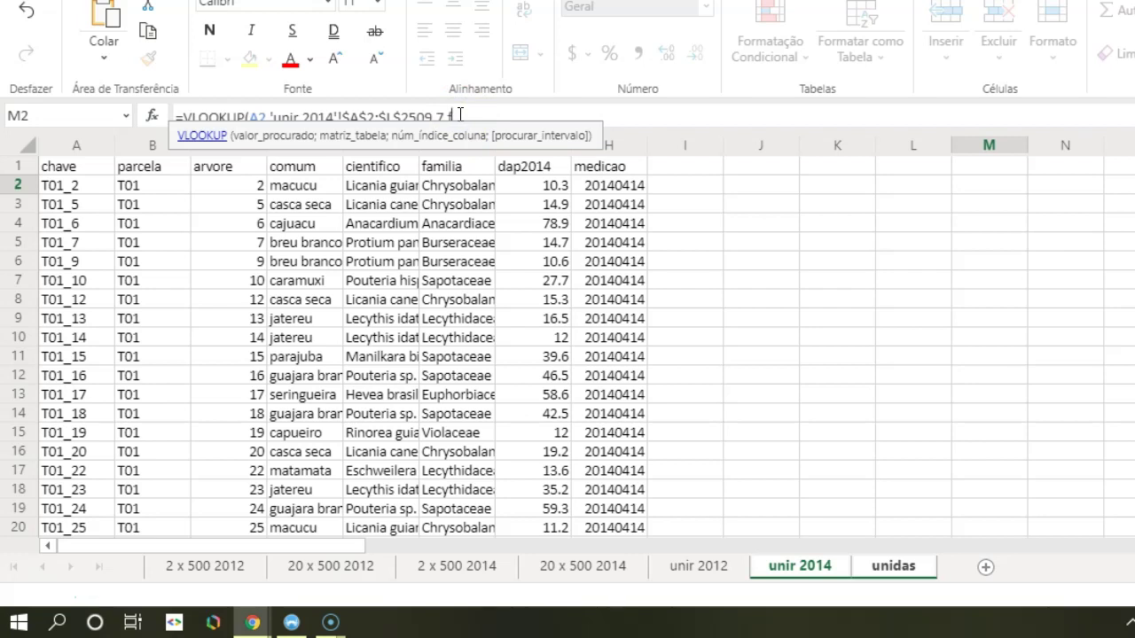
type("als")
key("BackSpace")
key("BackSpace")
key("BackSpace")
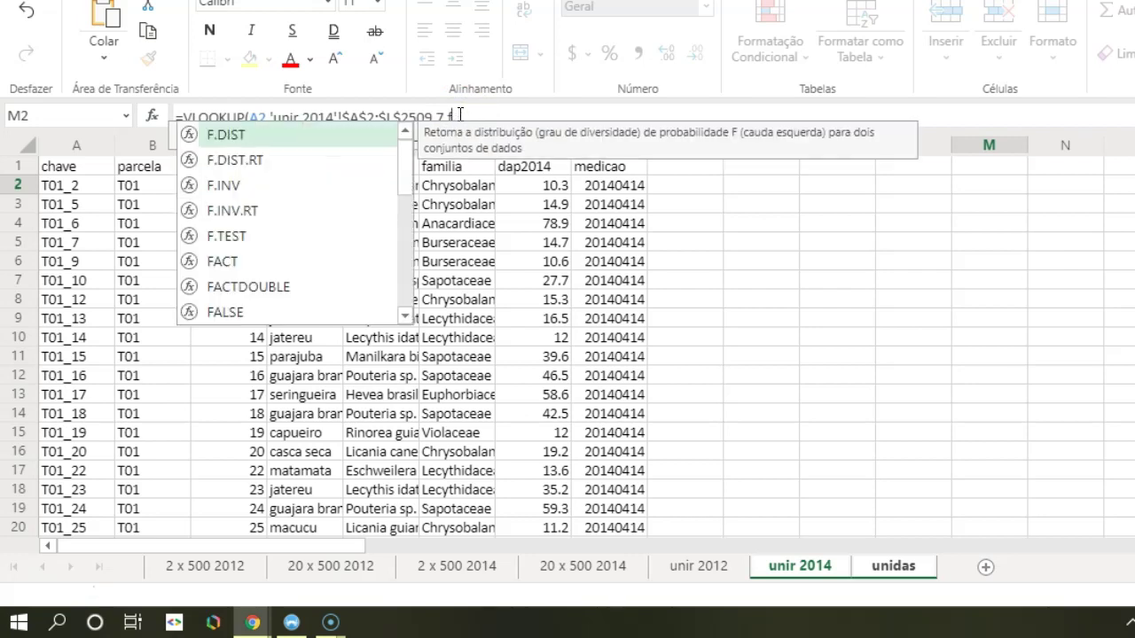
type("ALSE")
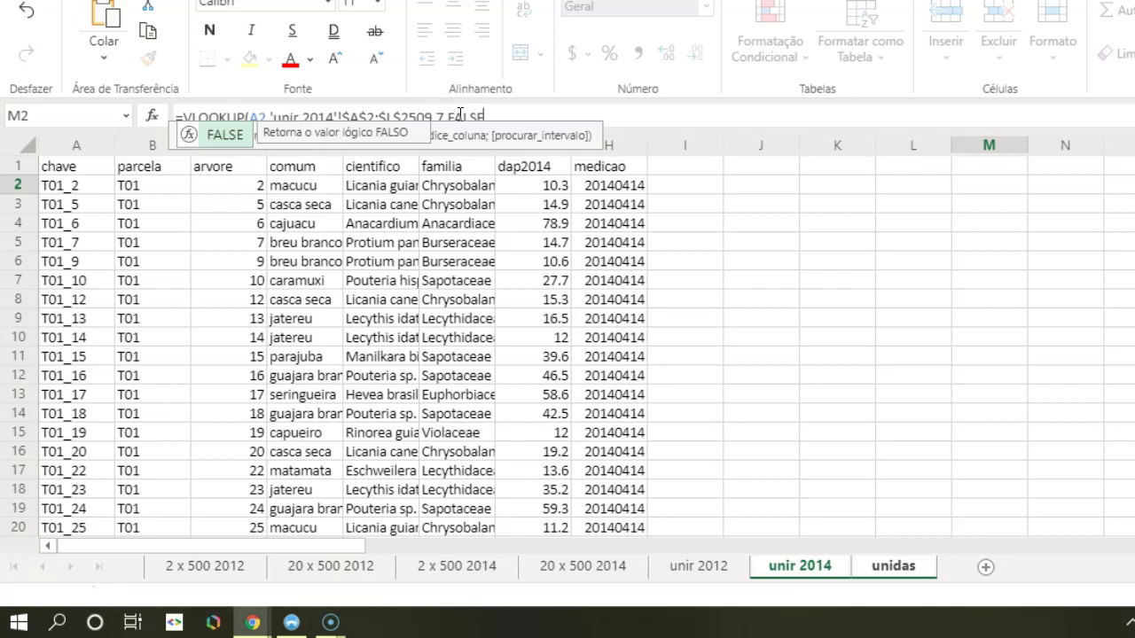
type(")")
key("Return")
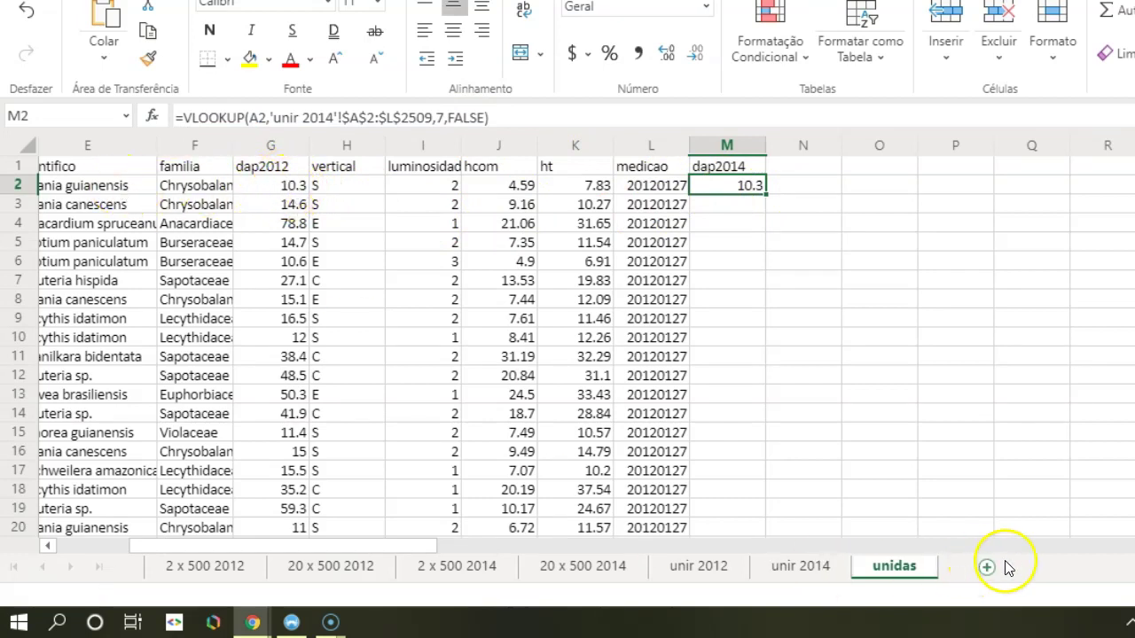
Step: Compare the first tree's record in row 2 of the unir 2012 and unir 2014 sheets with the VLOOKUP result
left_click_drag(375, 551, 202, 546)
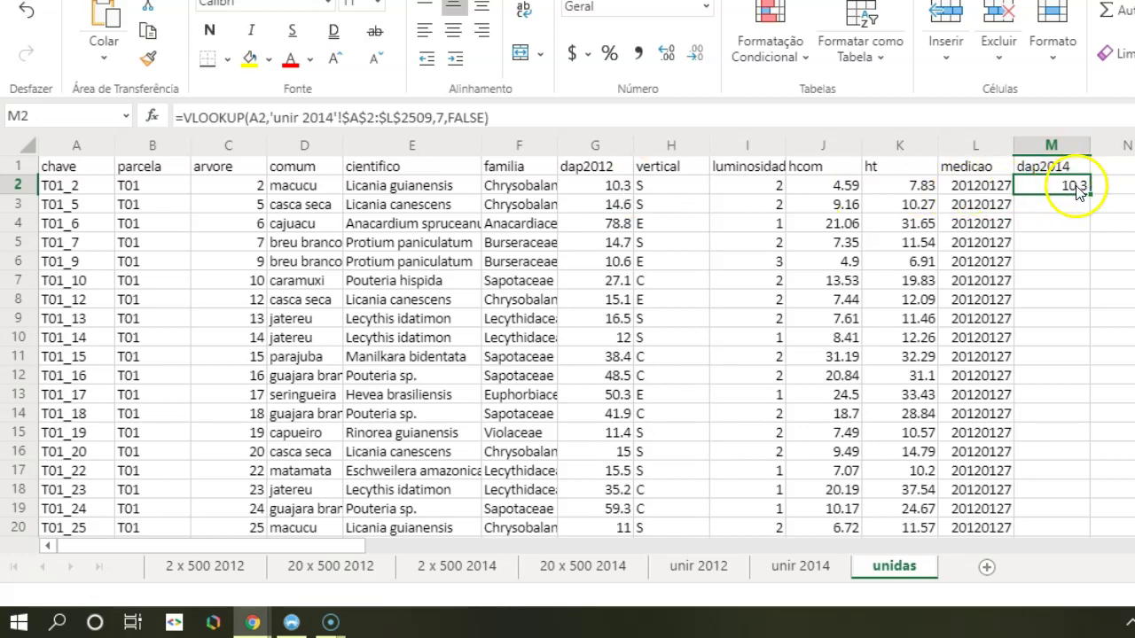
left_click(714, 575)
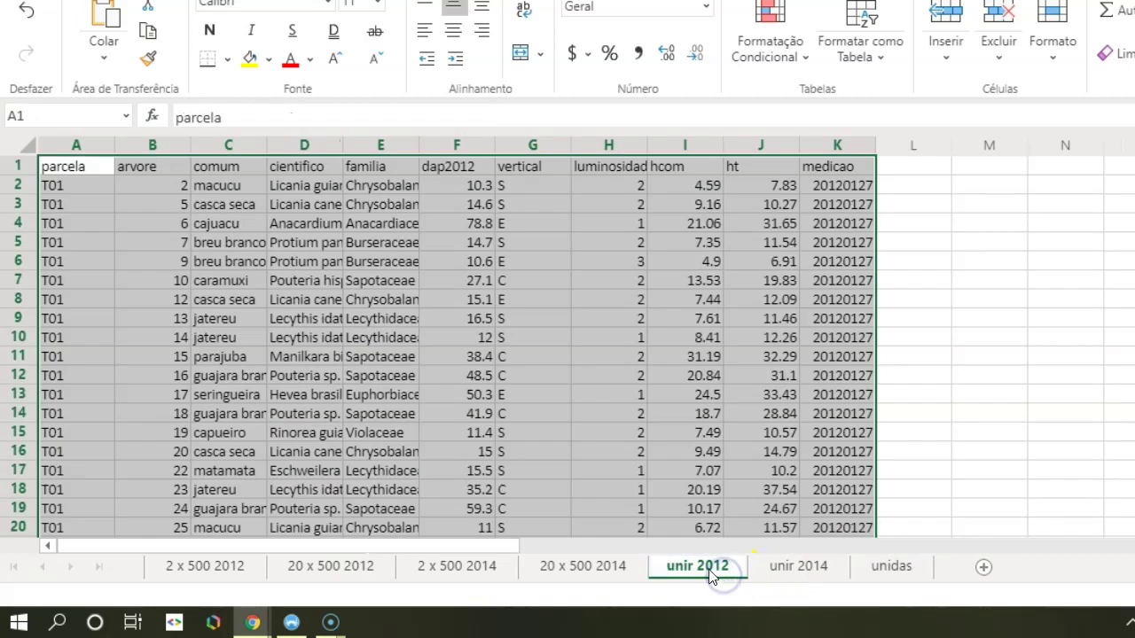
left_click(79, 201)
left_click_drag(96, 187, 479, 188)
left_click(798, 567)
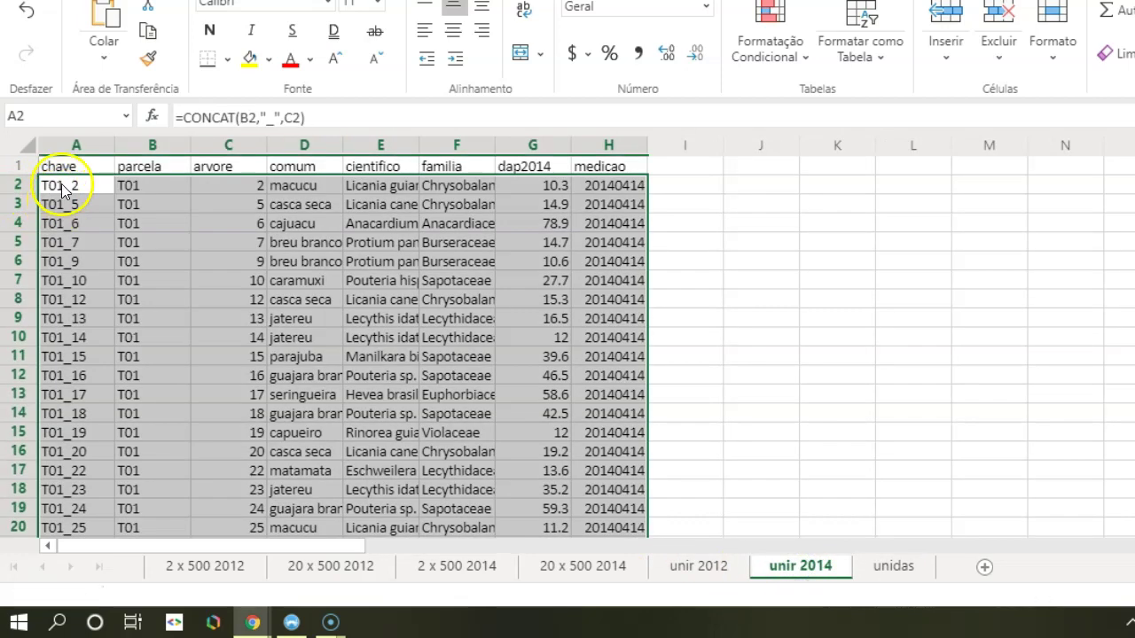
left_click_drag(62, 190, 543, 187)
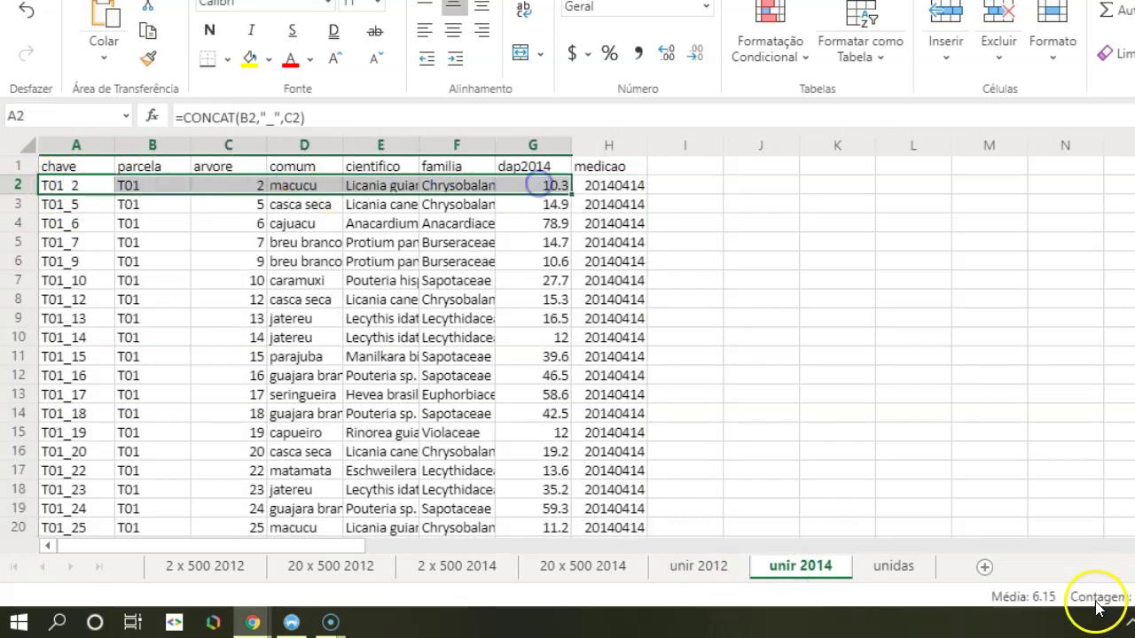
Step: Fill the VLOOKUP formula from M2 down the dap2014 column of the unidas sheet
left_click(900, 570)
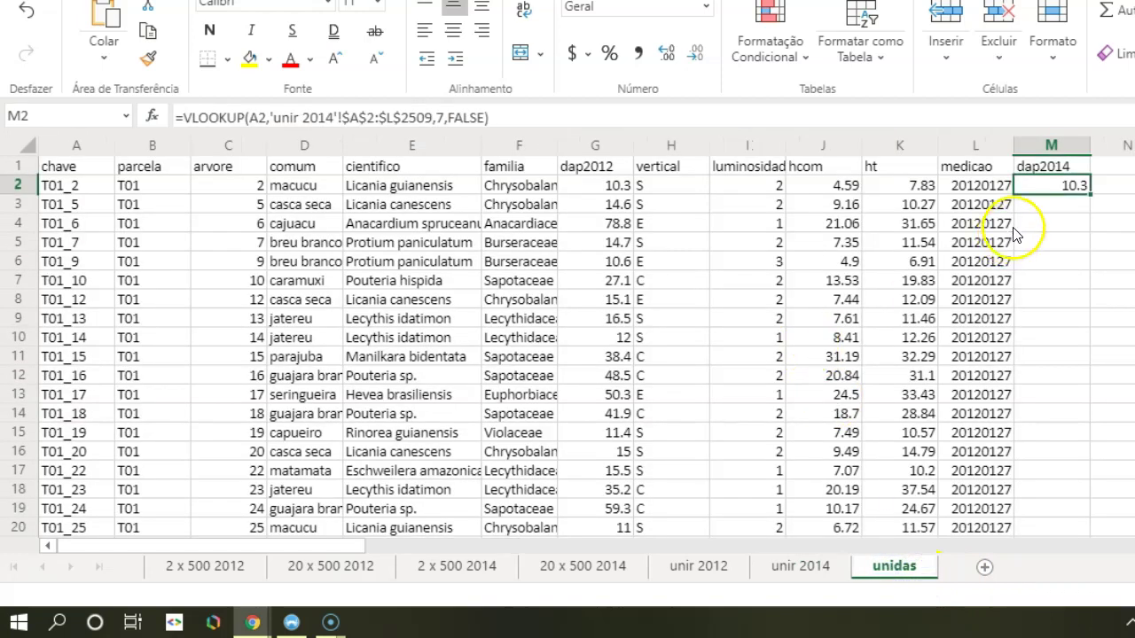
double_click(1090, 191)
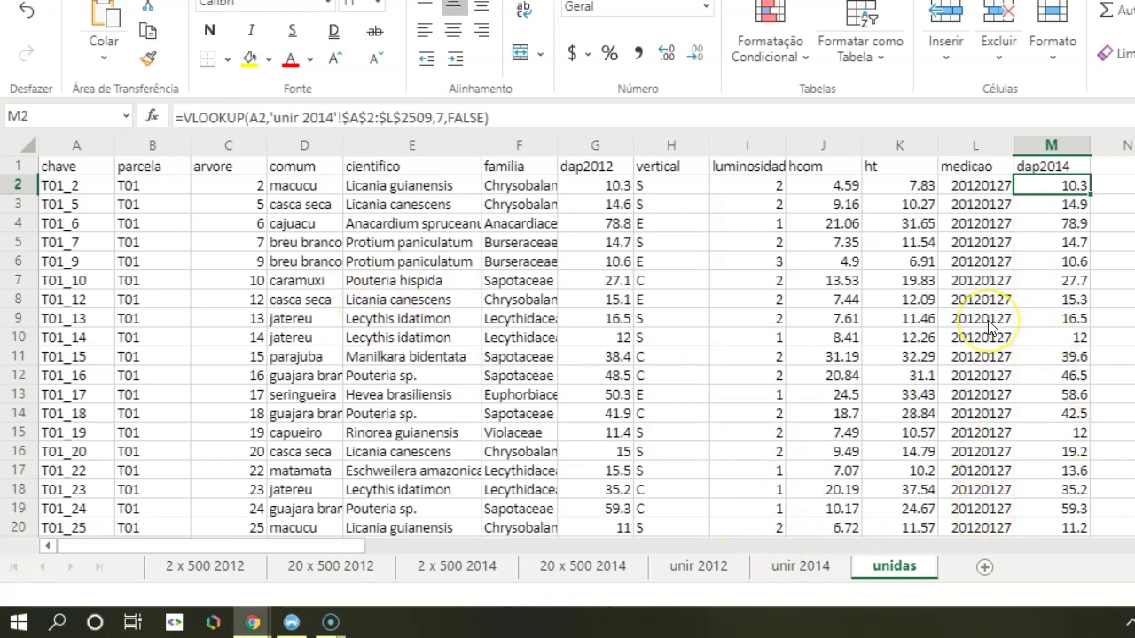
left_click(1126, 280)
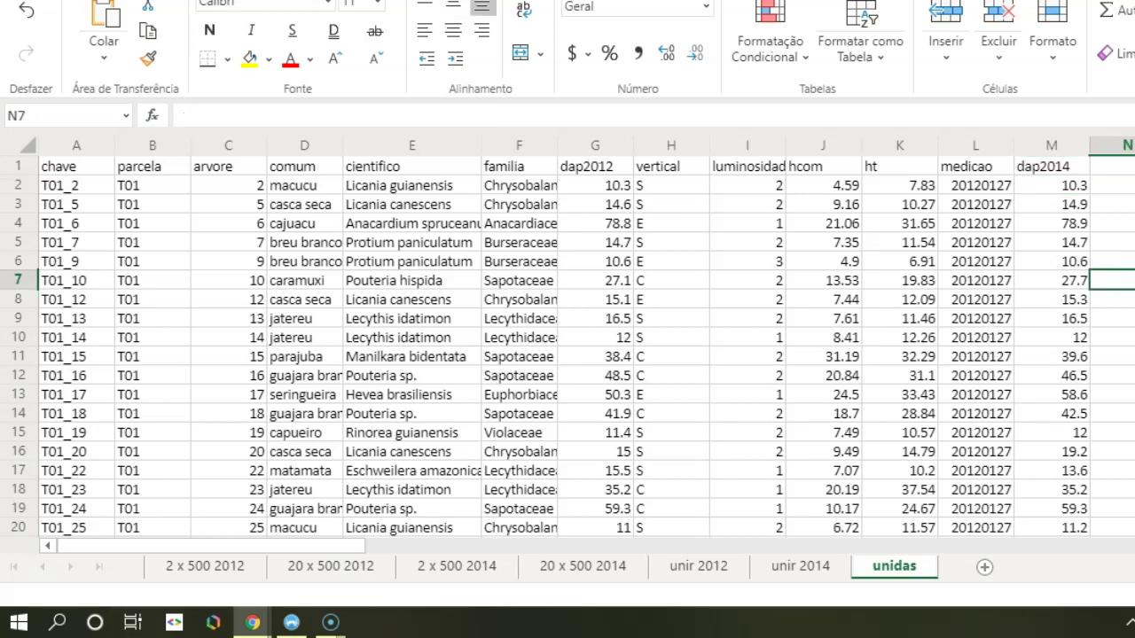